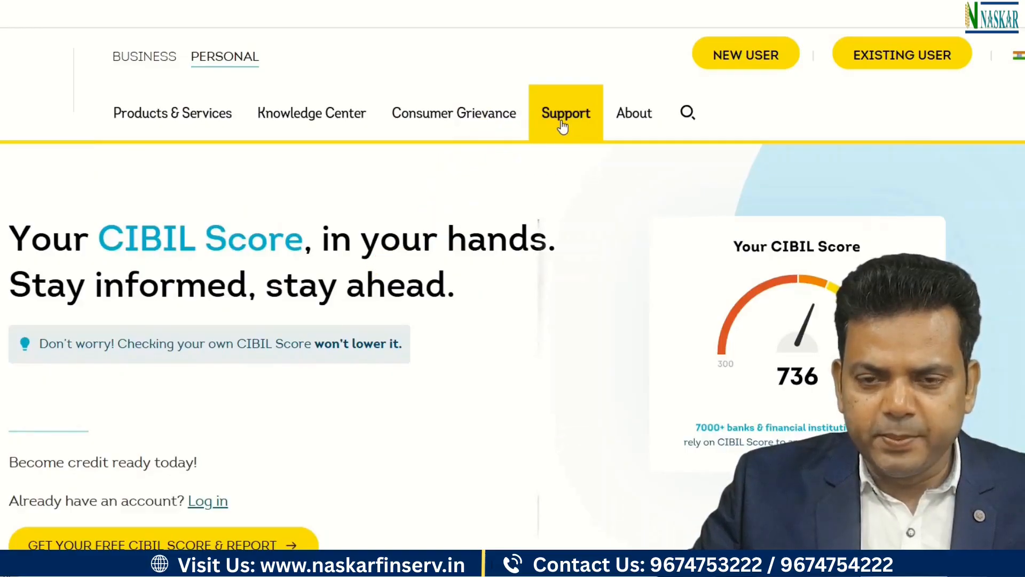
- Open the CIBIL Support page and go to its Contact Us details
{"action": "left_click", "coordinate": [561, 127]}
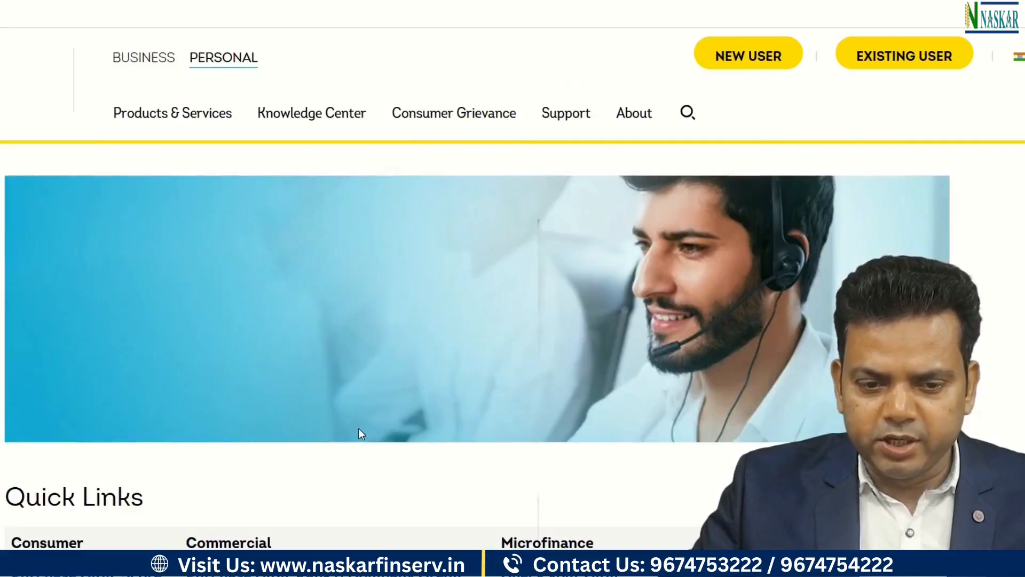
{"action": "scroll", "coordinate": [359, 432], "scroll_direction": "down", "scroll_amount": 10}
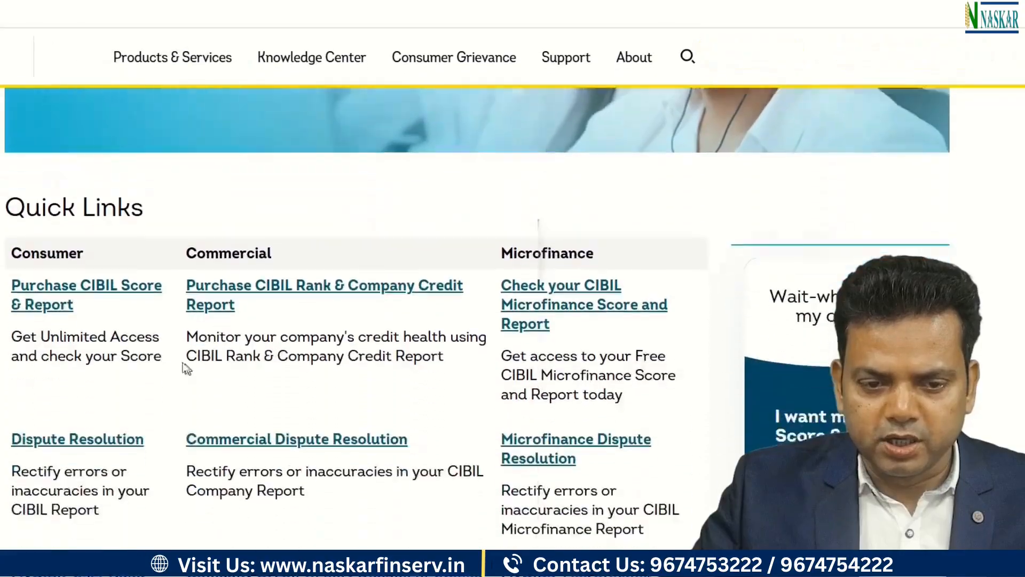
{"action": "scroll", "coordinate": [149, 328], "scroll_direction": "down", "scroll_amount": 4}
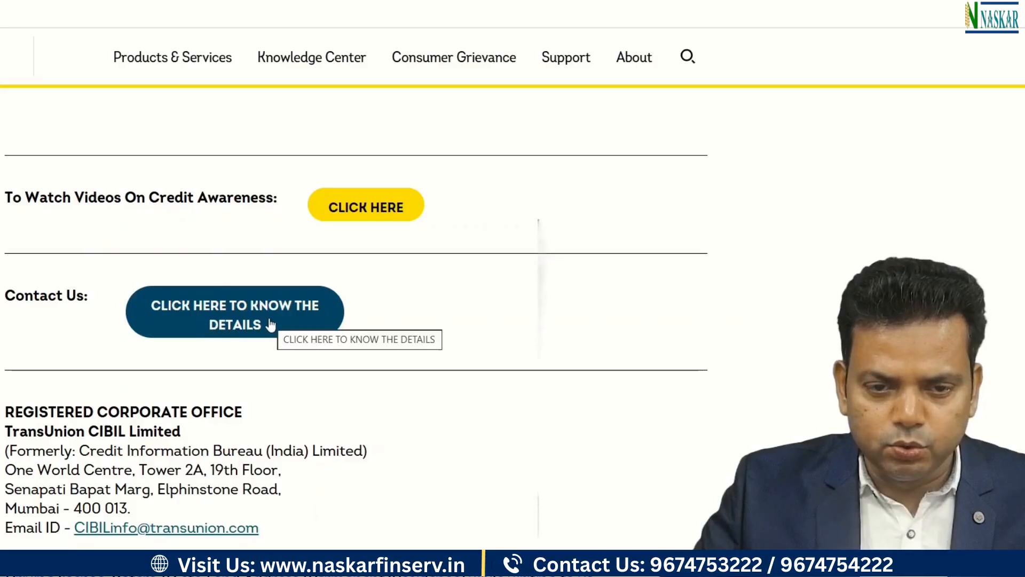
{"action": "left_click", "coordinate": [247, 326]}
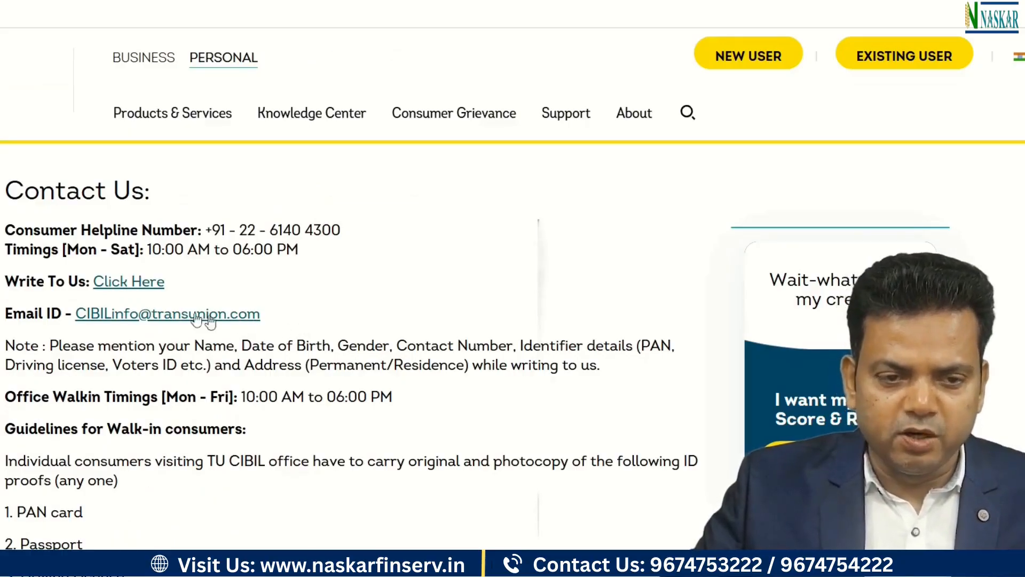
- Open the Write To Us query selection page from the contact details
{"action": "left_click_drag", "start_coordinate": [5, 281], "coordinate": [160, 282]}
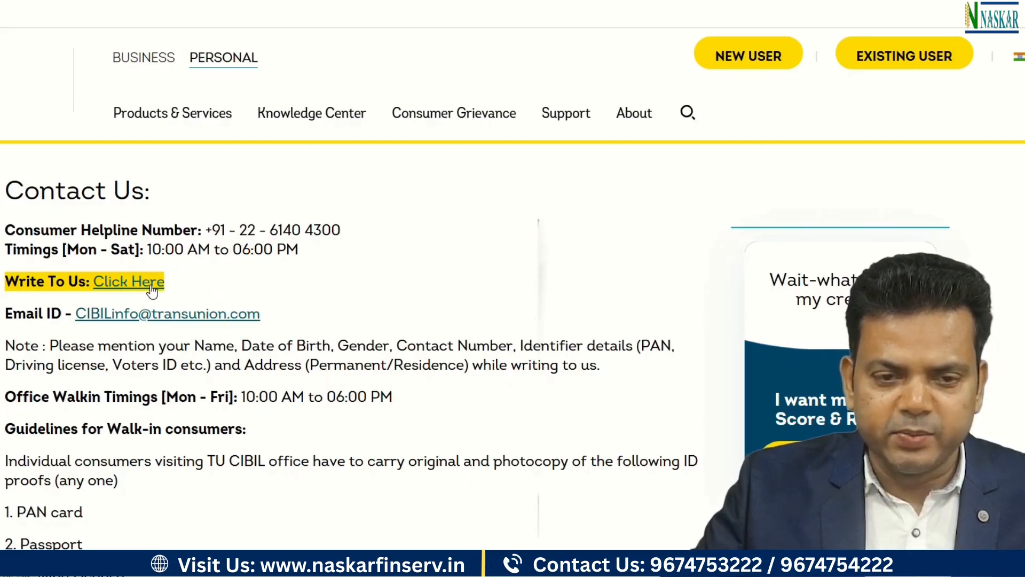
{"action": "left_click", "coordinate": [151, 288]}
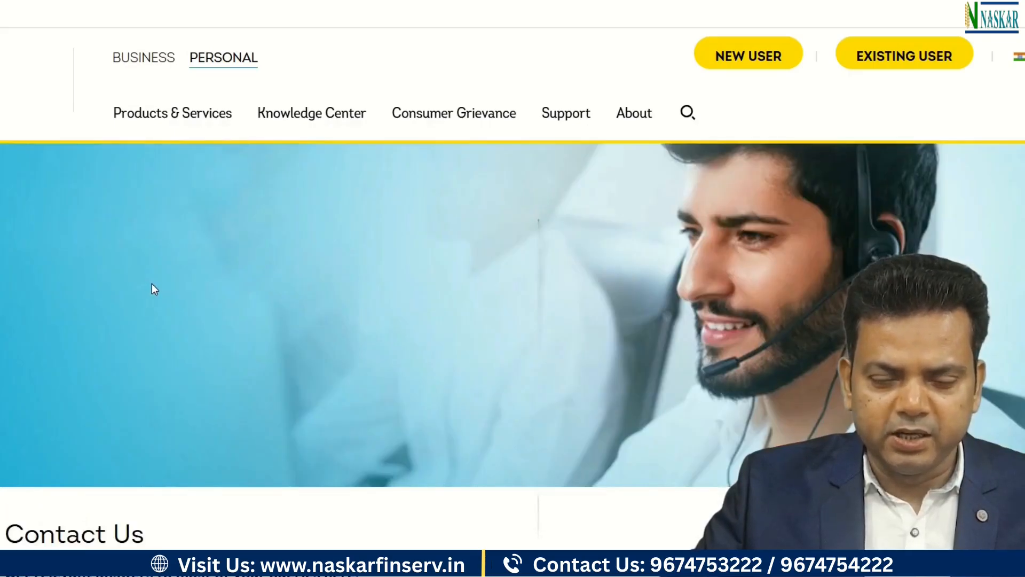
{"action": "scroll", "coordinate": [318, 283], "scroll_direction": "down", "scroll_amount": 4}
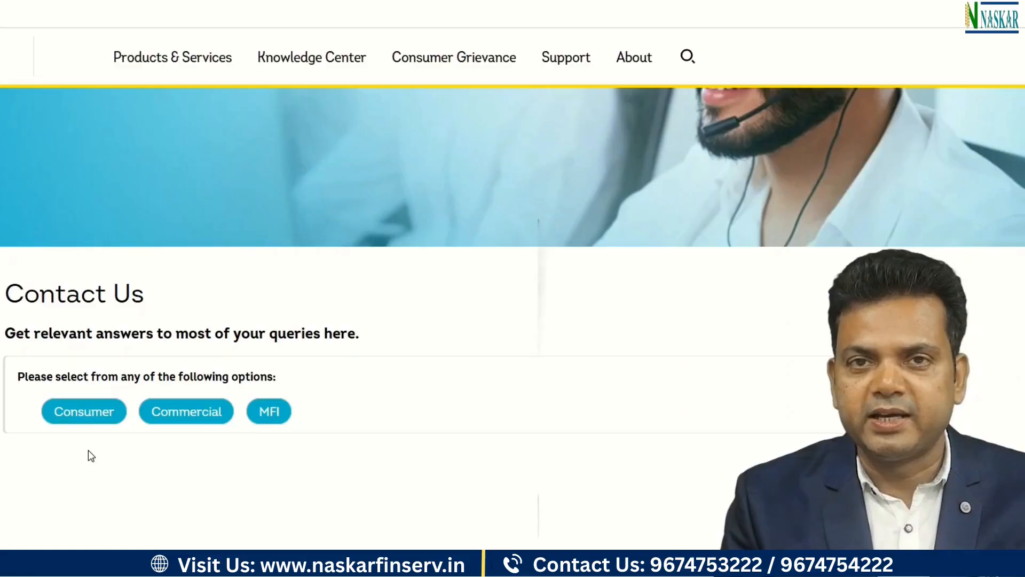
- Choose Consumer, Dispute and Dispute - Account Section as the categories for the query
{"action": "left_click", "coordinate": [82, 419]}
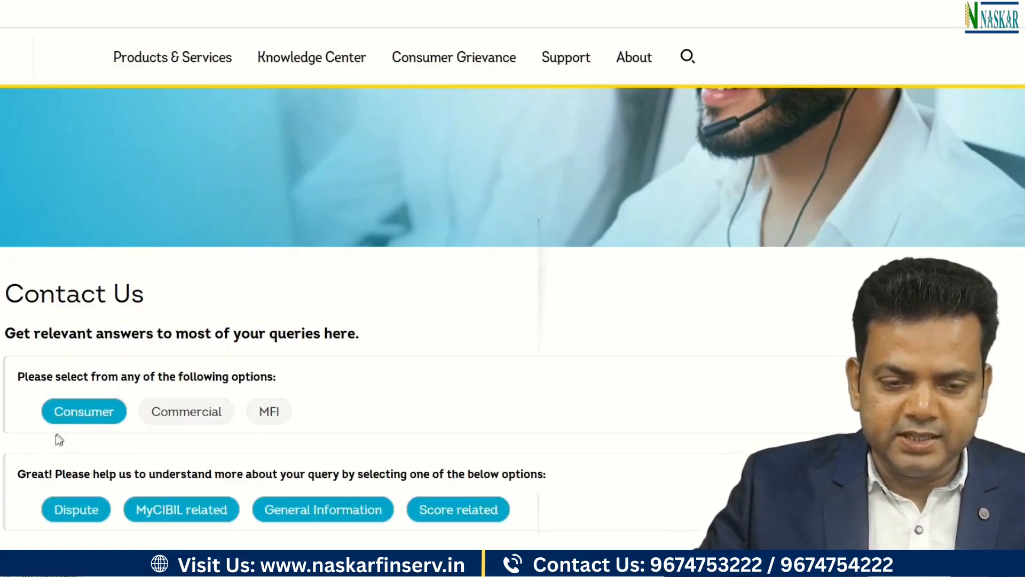
{"action": "scroll", "coordinate": [126, 529], "scroll_direction": "down", "scroll_amount": 2}
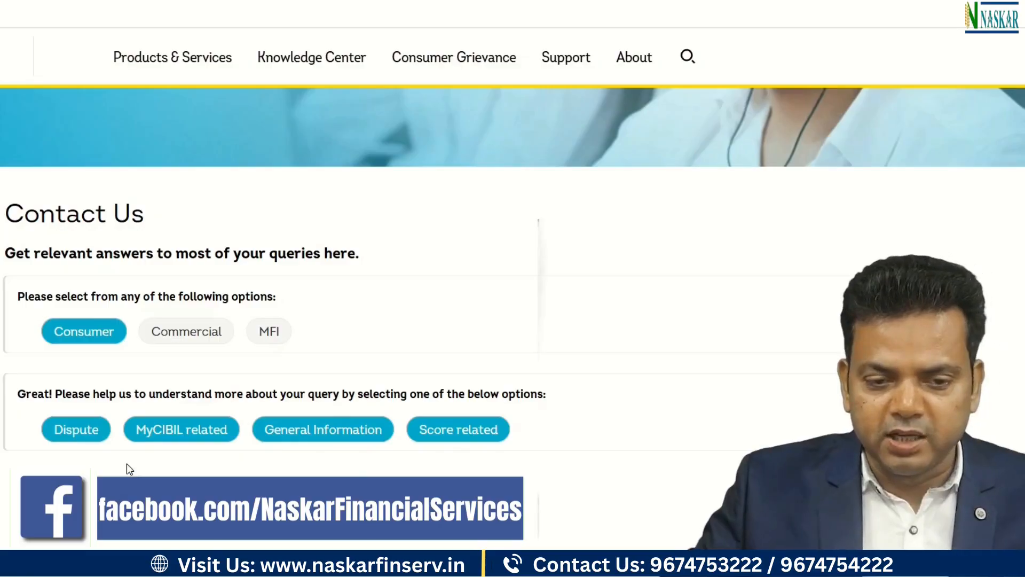
{"action": "left_click", "coordinate": [69, 434]}
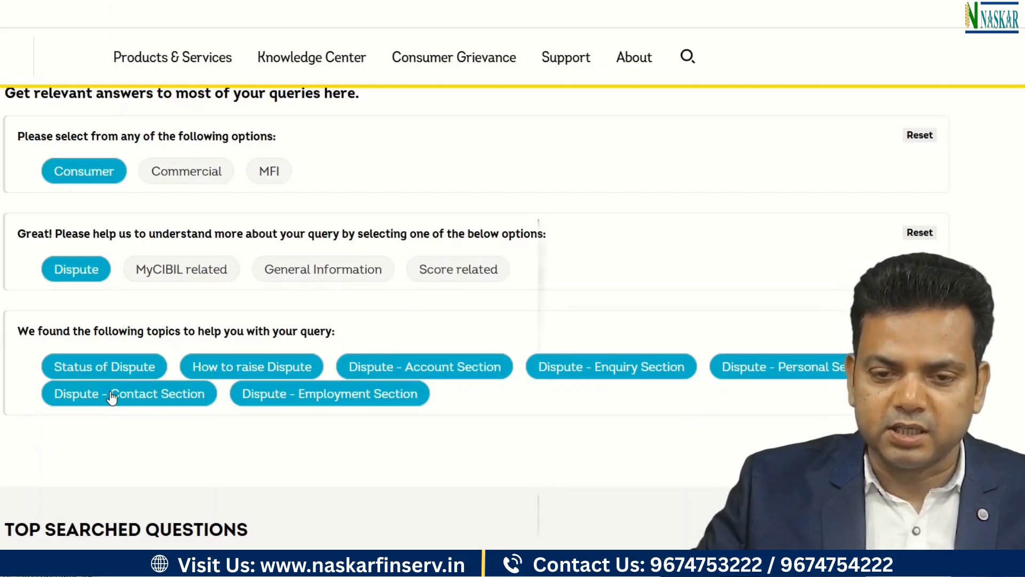
{"action": "left_click", "coordinate": [442, 373]}
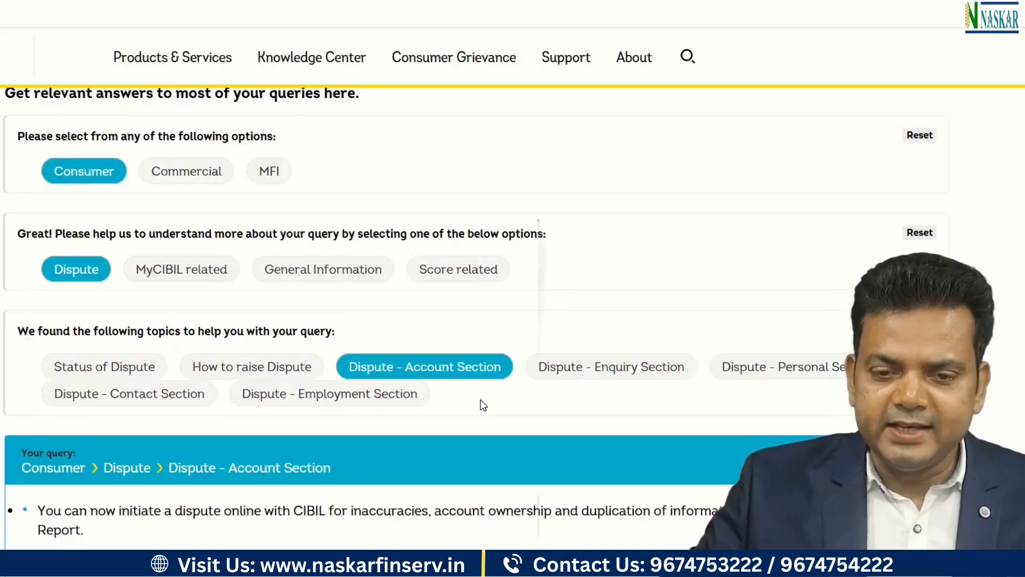
- Open the write-to-us form linked below the account dispute guidance and start a new application
{"action": "scroll", "coordinate": [483, 406], "scroll_direction": "down", "scroll_amount": 3}
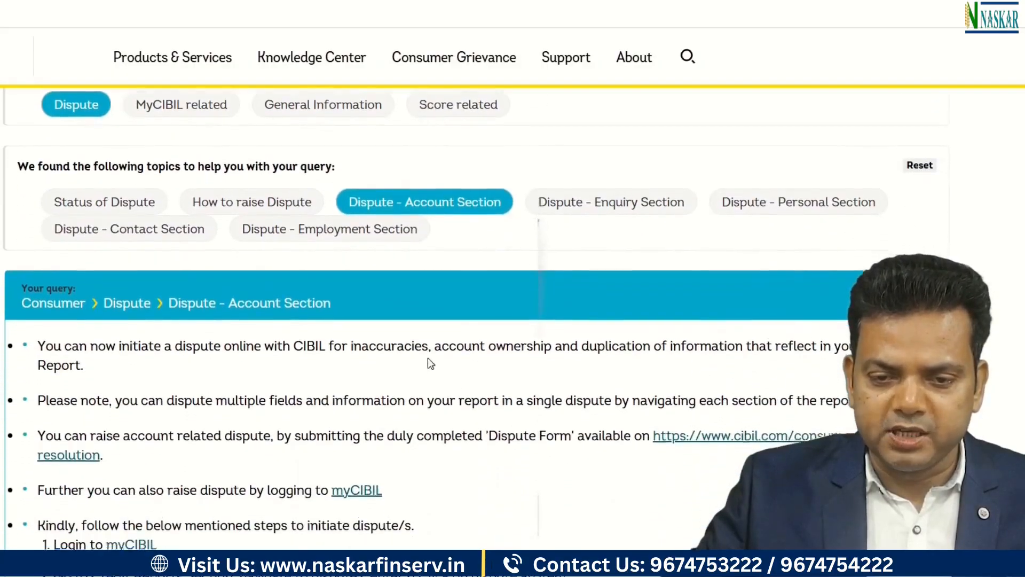
{"action": "scroll", "coordinate": [315, 328], "scroll_direction": "down", "scroll_amount": 2}
{"action": "scroll", "coordinate": [316, 329], "scroll_direction": "down", "scroll_amount": 8}
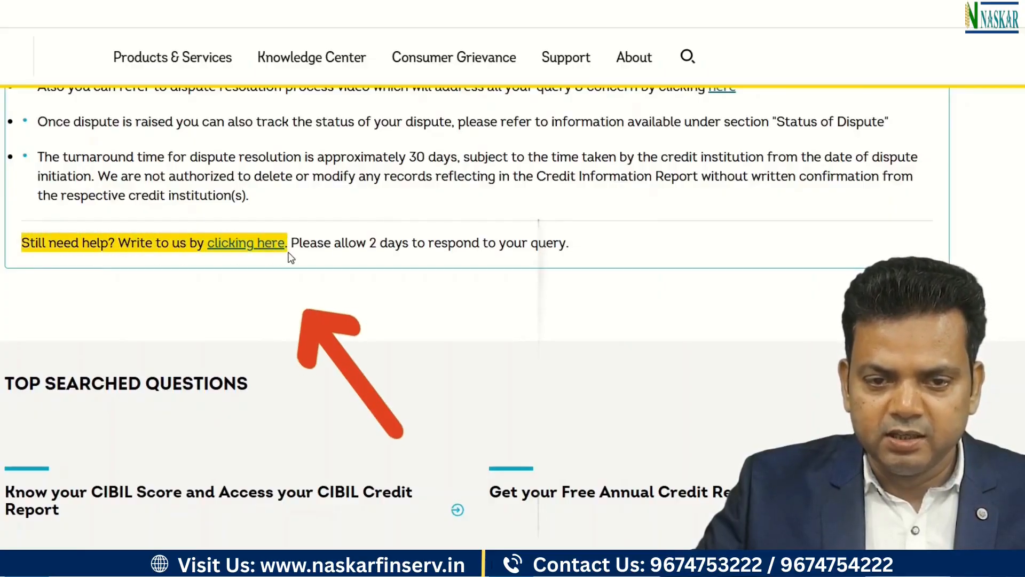
{"action": "left_click", "coordinate": [251, 246]}
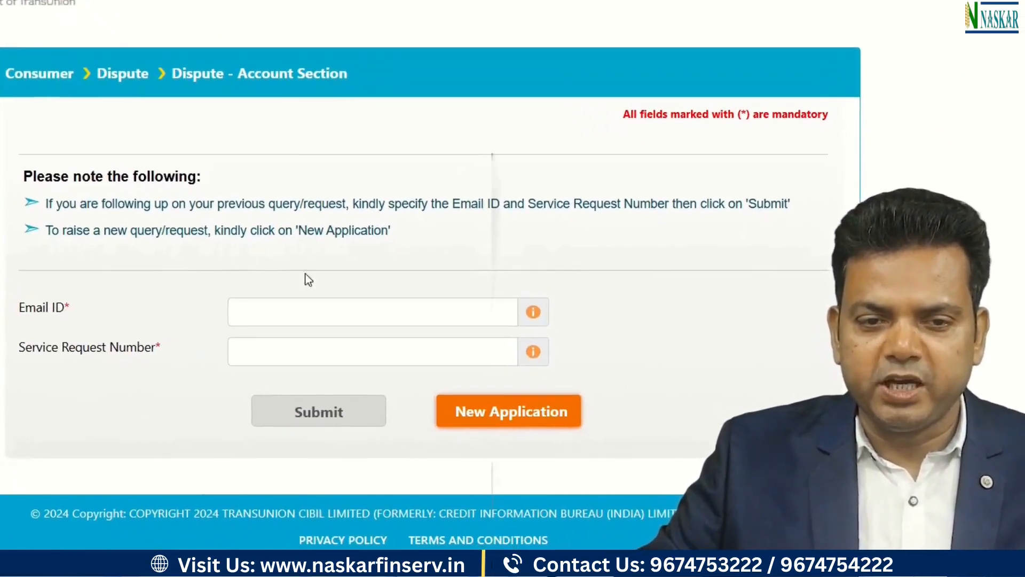
{"action": "left_click", "coordinate": [506, 420]}
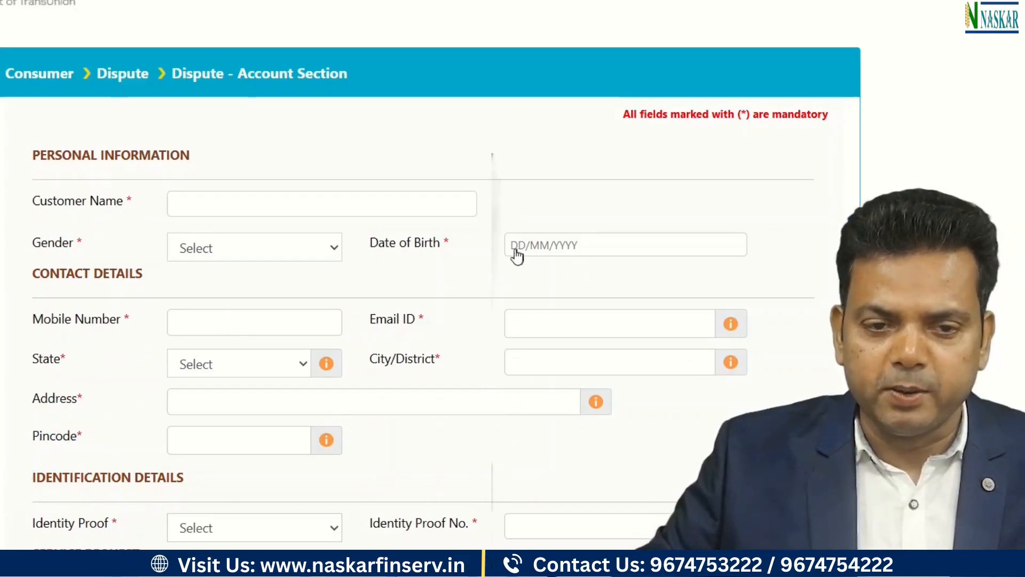
- Check the personal information fields and the available Gender options in the new application form
{"action": "scroll", "coordinate": [515, 256], "scroll_direction": "down", "scroll_amount": 2}
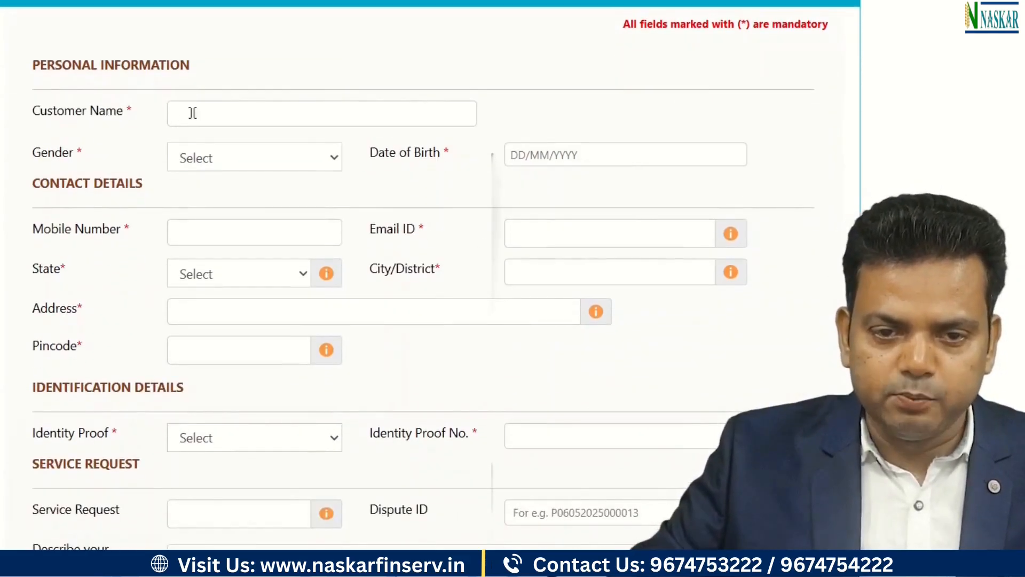
{"action": "scroll", "coordinate": [127, 68], "scroll_direction": "down", "scroll_amount": 2}
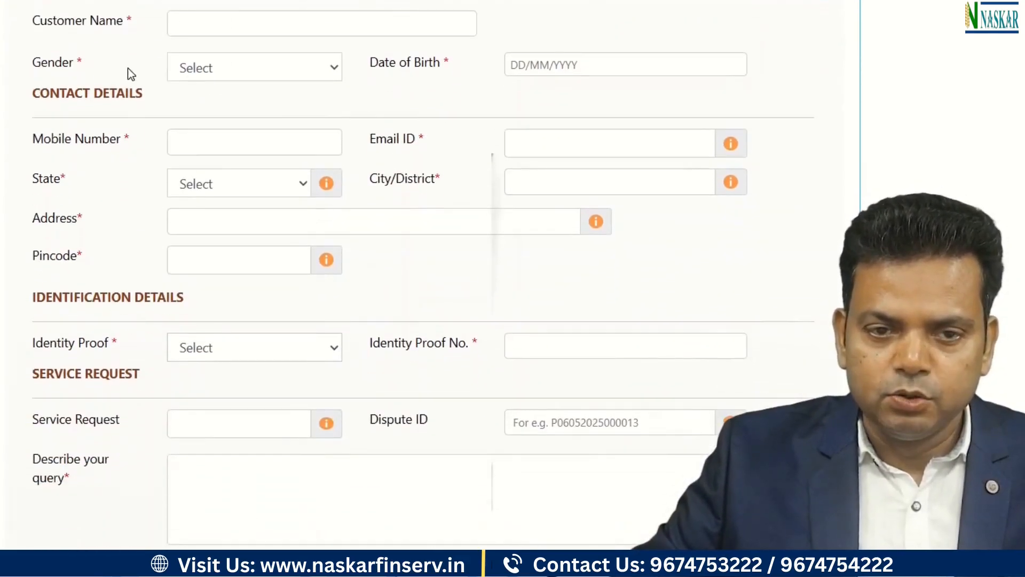
{"action": "left_click", "coordinate": [255, 66]}
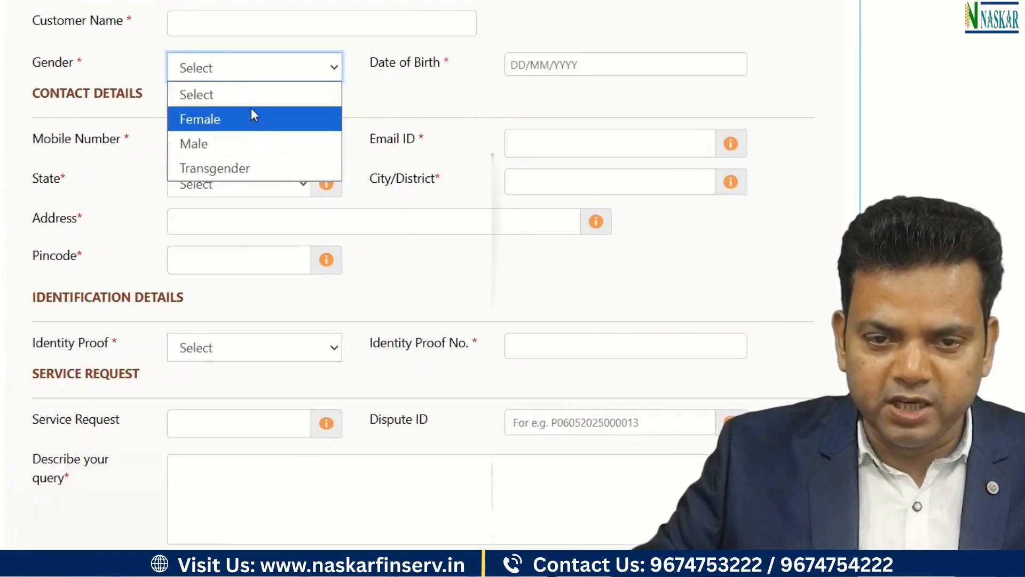
{"action": "left_click", "coordinate": [391, 104]}
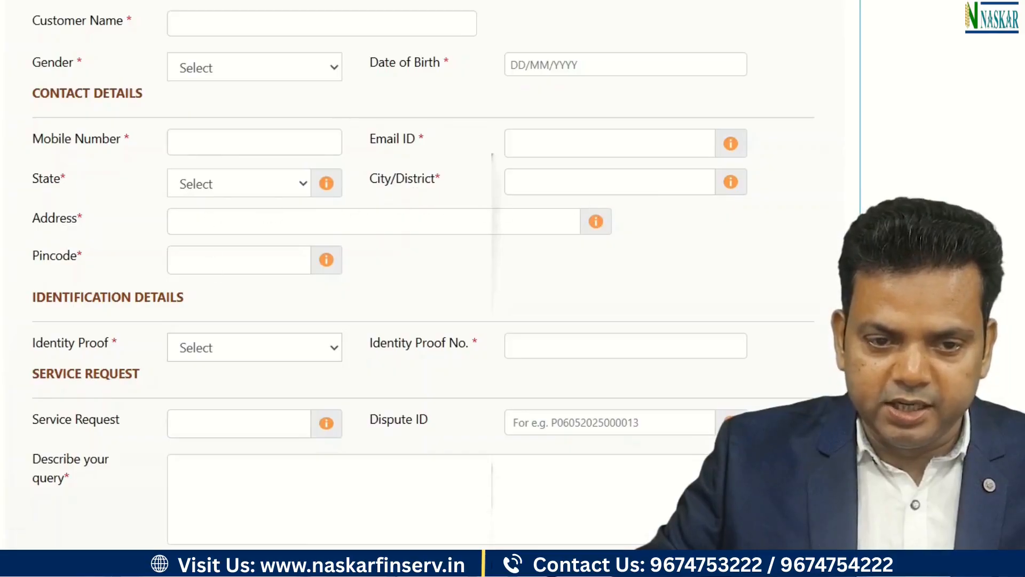
- Set Identity Proof to PAN Card in the identification details
{"action": "scroll", "coordinate": [452, 335], "scroll_direction": "down", "scroll_amount": 3}
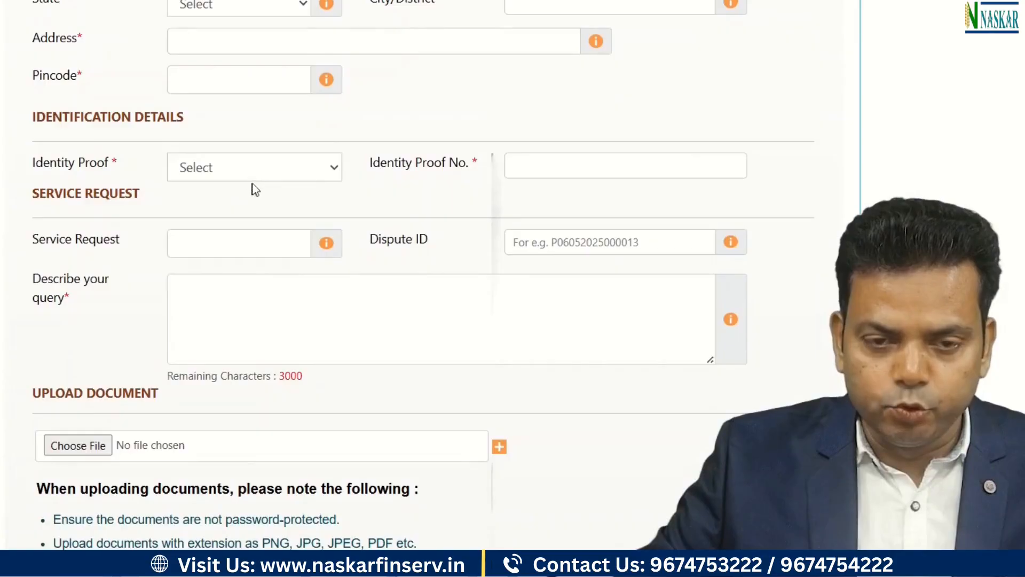
{"action": "left_click", "coordinate": [270, 169]}
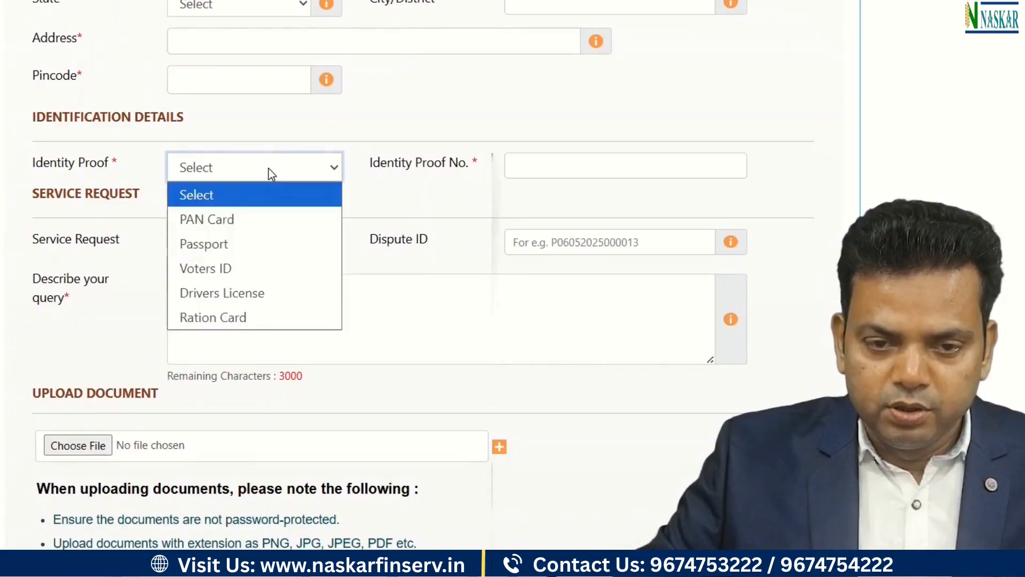
{"action": "left_click", "coordinate": [263, 226]}
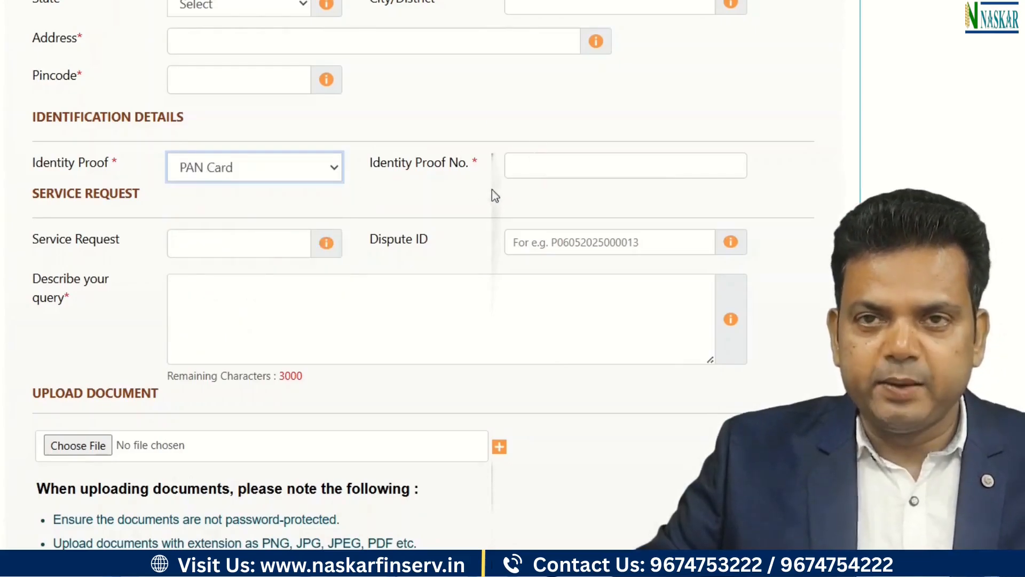
- Paste the dispute ID into the service request details and enter "wRITE HERE" as the query description
{"action": "scroll", "coordinate": [441, 144], "scroll_direction": "up", "scroll_amount": 2}
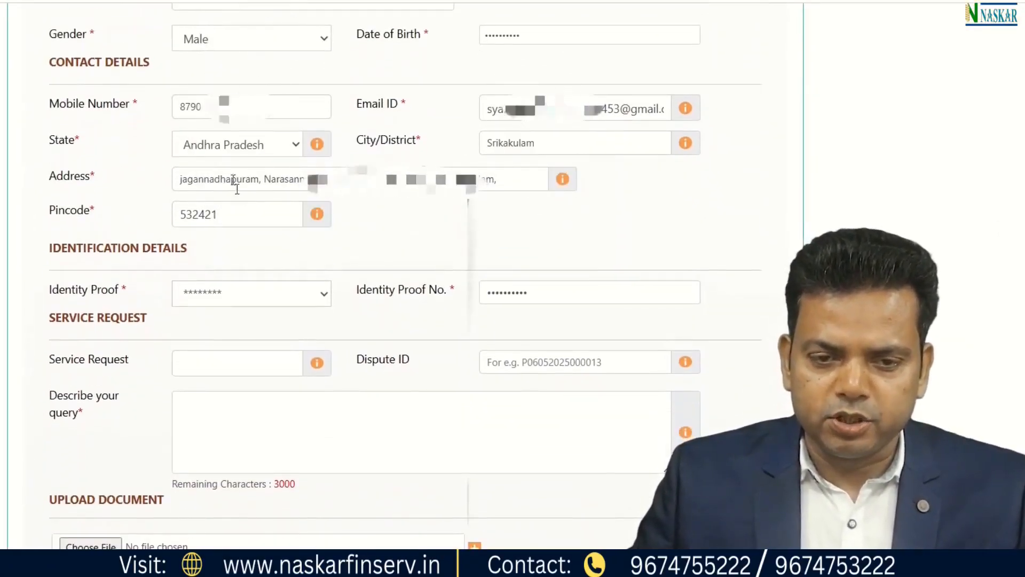
{"action": "scroll", "coordinate": [202, 291], "scroll_direction": "down", "scroll_amount": 2}
{"action": "scroll", "coordinate": [468, 201], "scroll_direction": "down", "scroll_amount": 1}
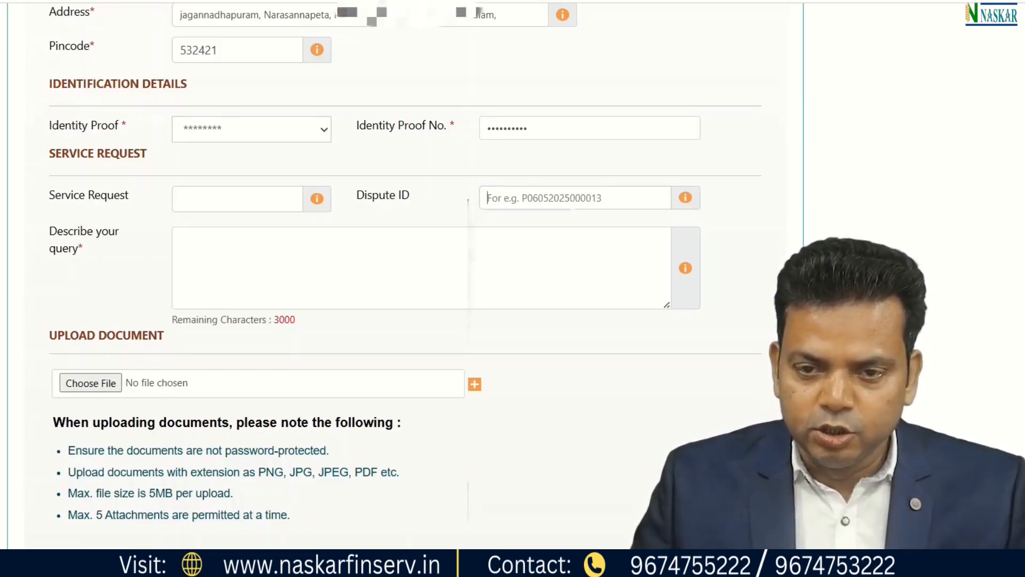
{"action": "left_click", "coordinate": [572, 201]}
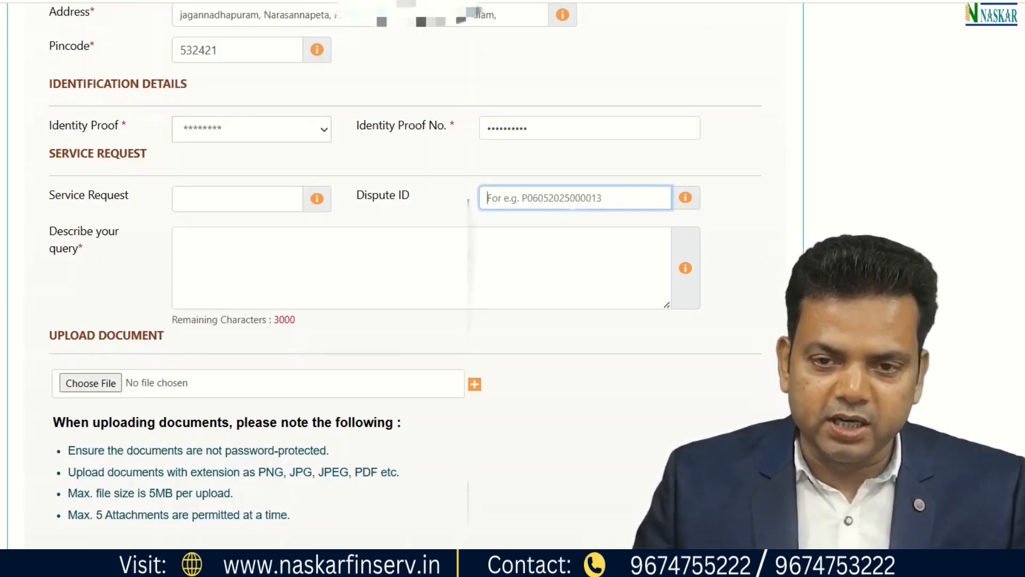
{"action": "key", "text": "ctrl+v"}
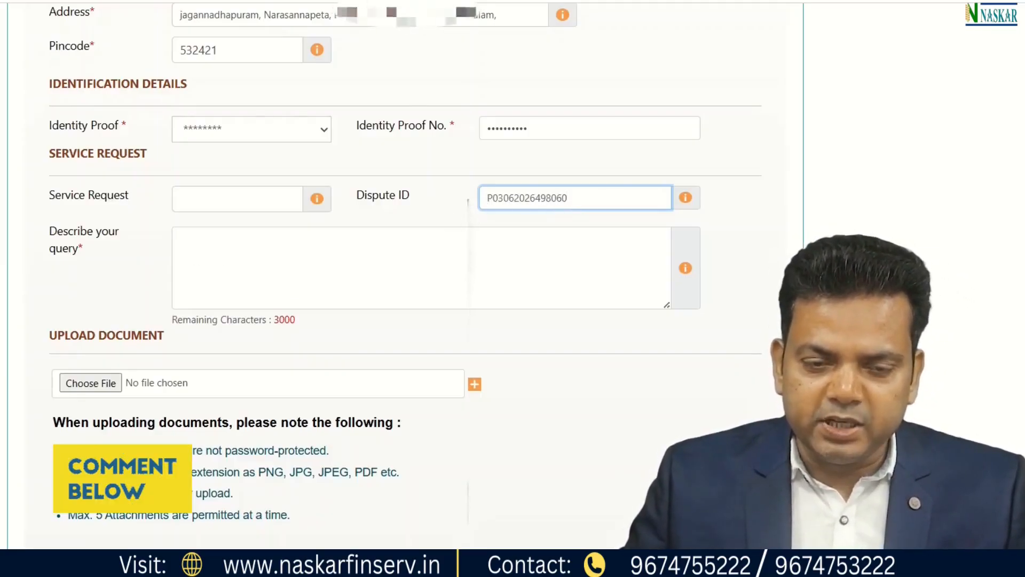
{"action": "key", "text": "Return"}
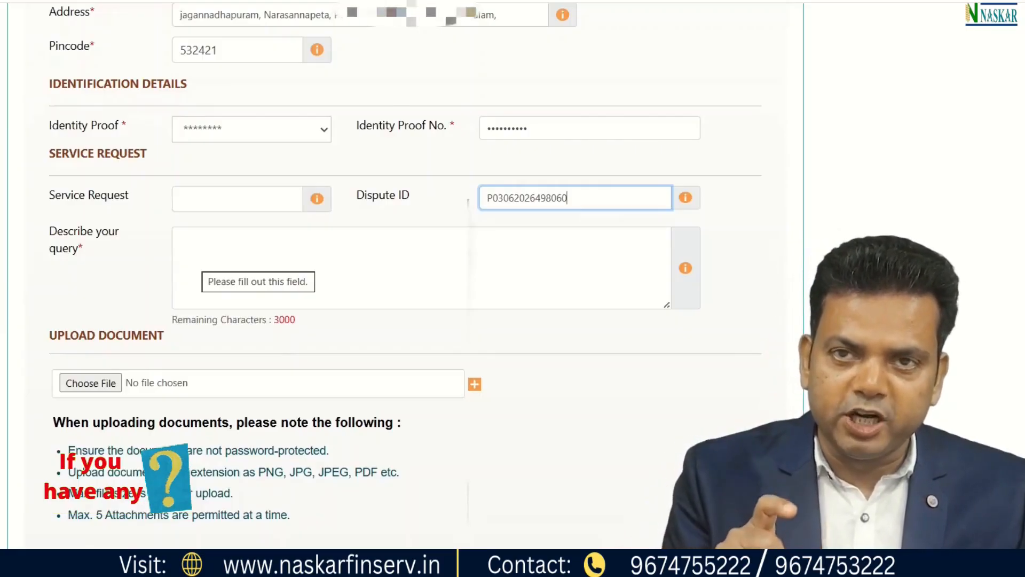
{"action": "left_click", "coordinate": [203, 257]}
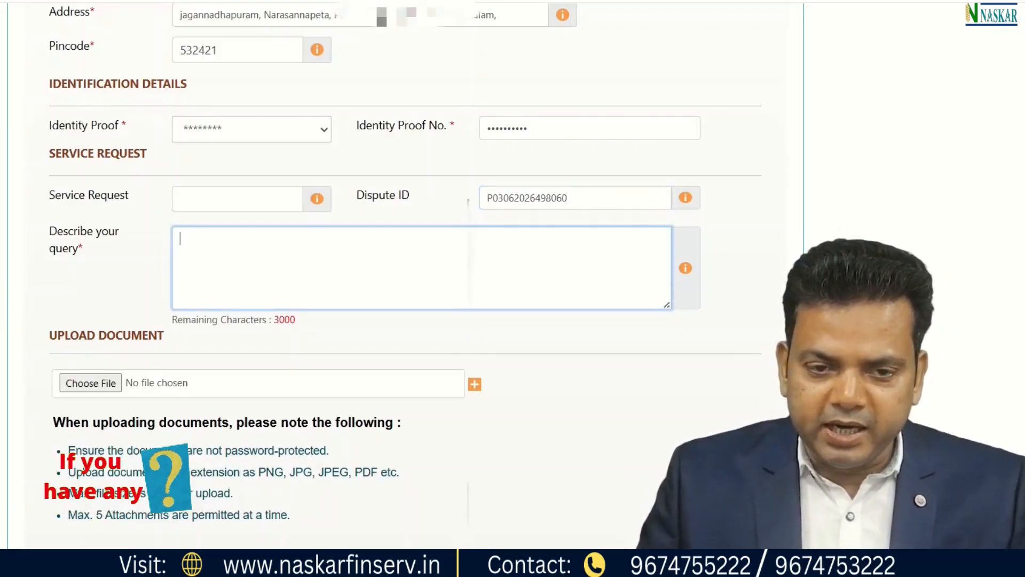
{"action": "type", "text": "wRITE HERE"}
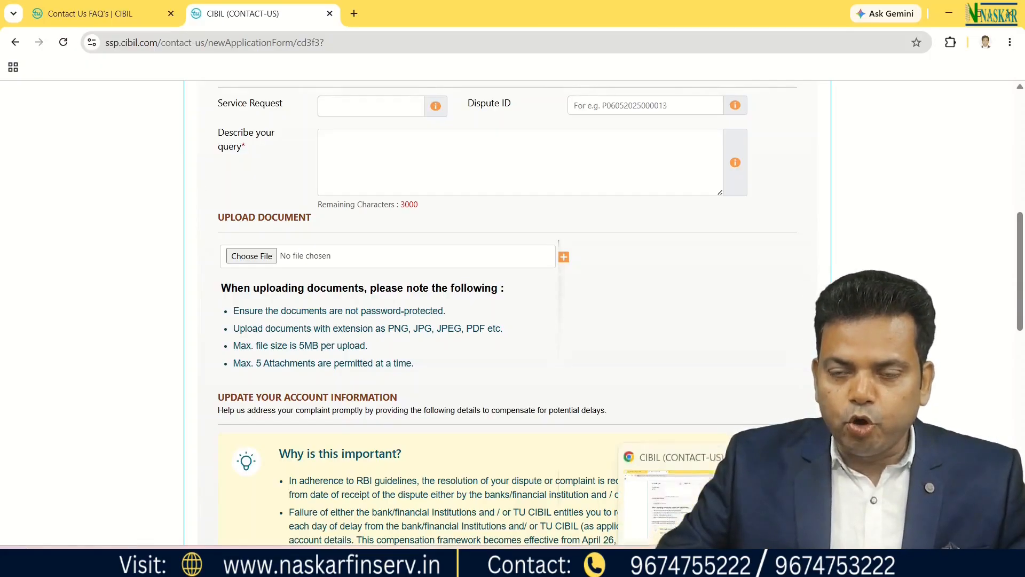
- Switch to Demo CIBIL report.pdf, draw a red tick beside the score gauge and underline the Control Number in red
{"action": "mouse_move", "coordinate": [573, 566]}
{"action": "left_click", "coordinate": [573, 500]}
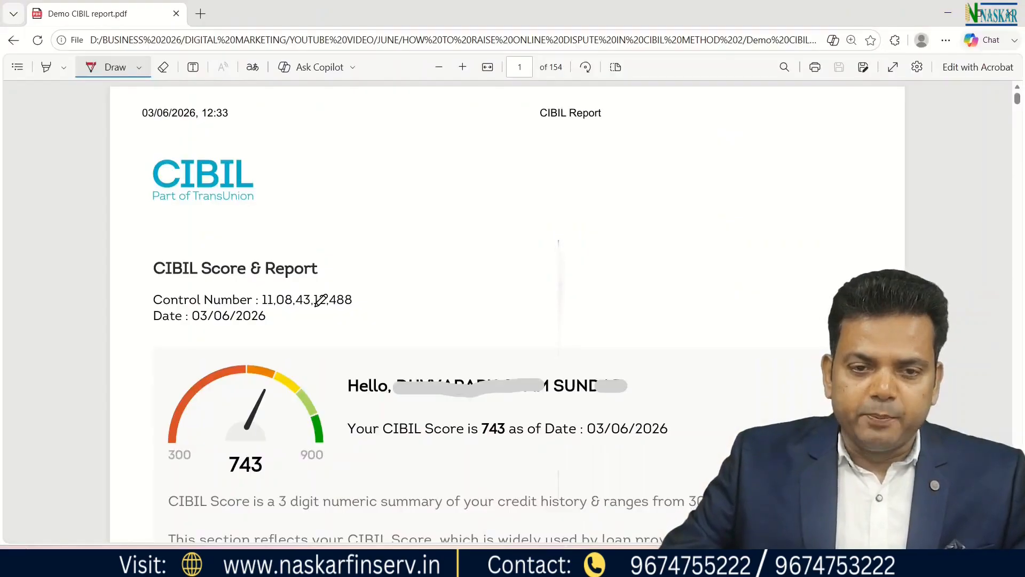
{"action": "mouse_move", "coordinate": [31, 363]}
{"action": "left_mouse_down"}
{"action": "mouse_move", "coordinate": [88, 338]}
{"action": "mouse_move", "coordinate": [75, 355]}
{"action": "mouse_move", "coordinate": [112, 346]}
{"action": "left_mouse_up"}
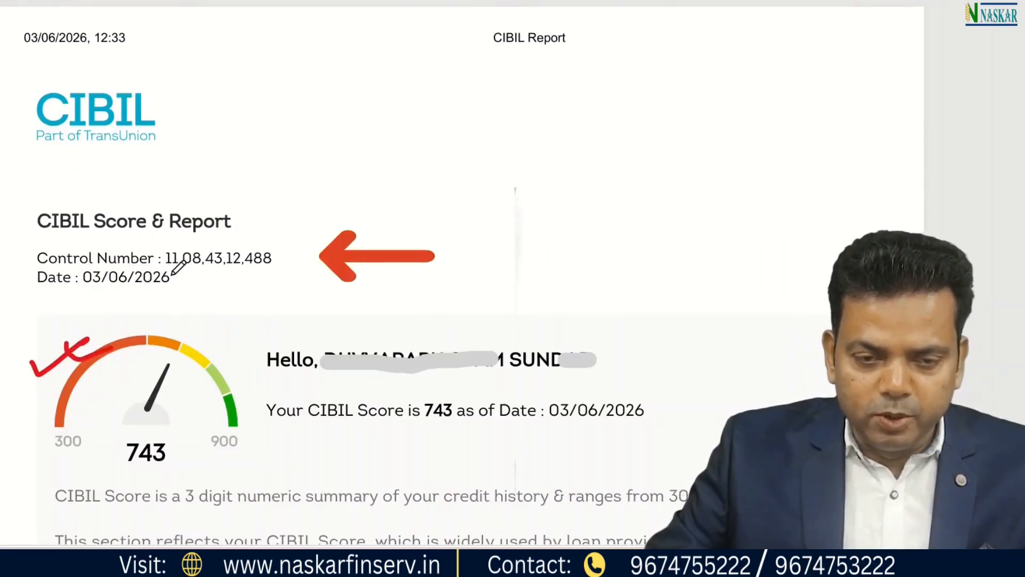
{"action": "left_click_drag", "start_coordinate": [181, 276], "coordinate": [276, 278]}
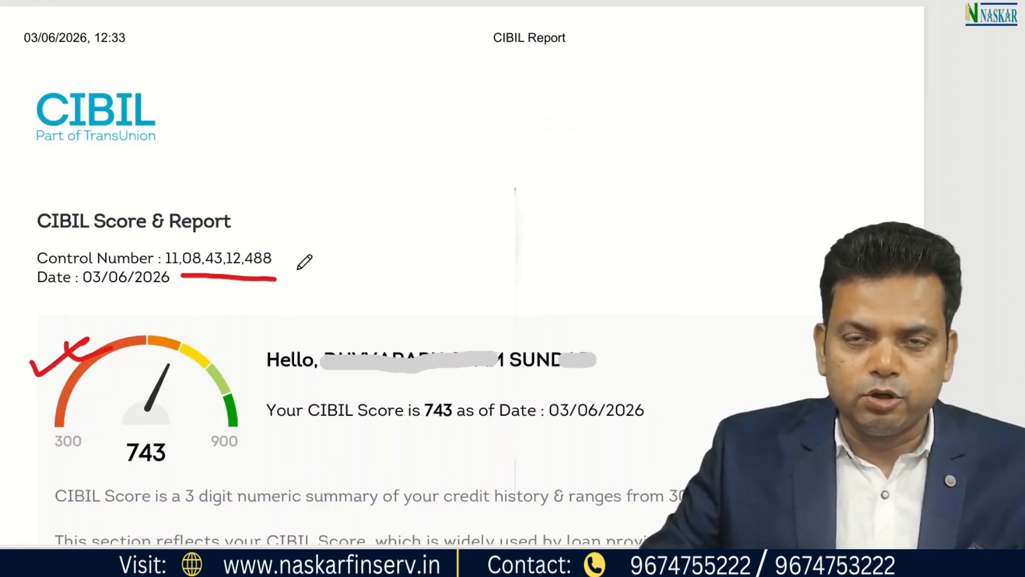
- In the CIBIL report, mark the RHINOFIN personal loan's member name and account type in red, and underline a row of its account details
{"action": "scroll", "coordinate": [488, 305], "scroll_direction": "down", "scroll_amount": 2}
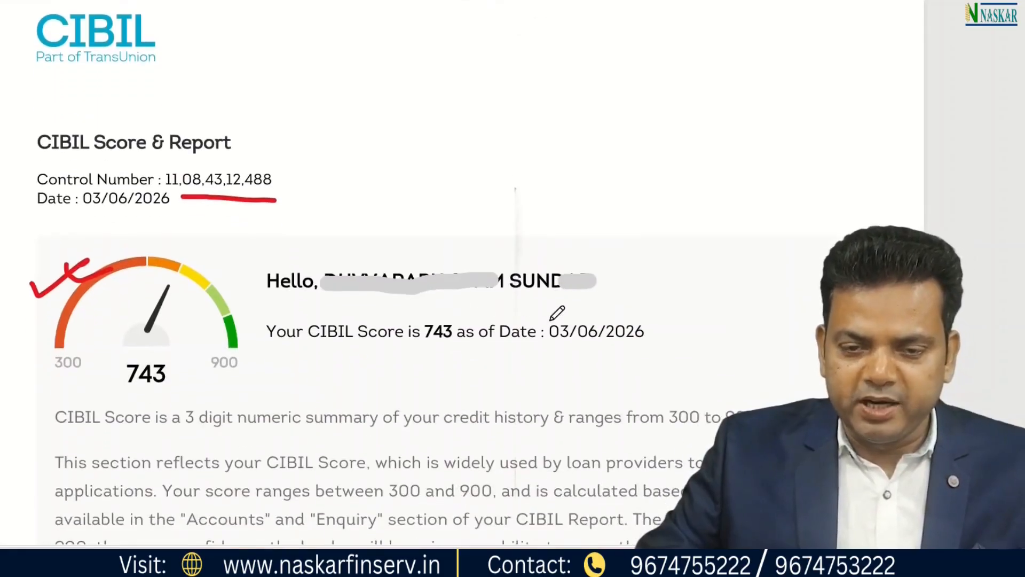
{"action": "scroll", "coordinate": [552, 318], "scroll_direction": "down", "scroll_amount": 10}
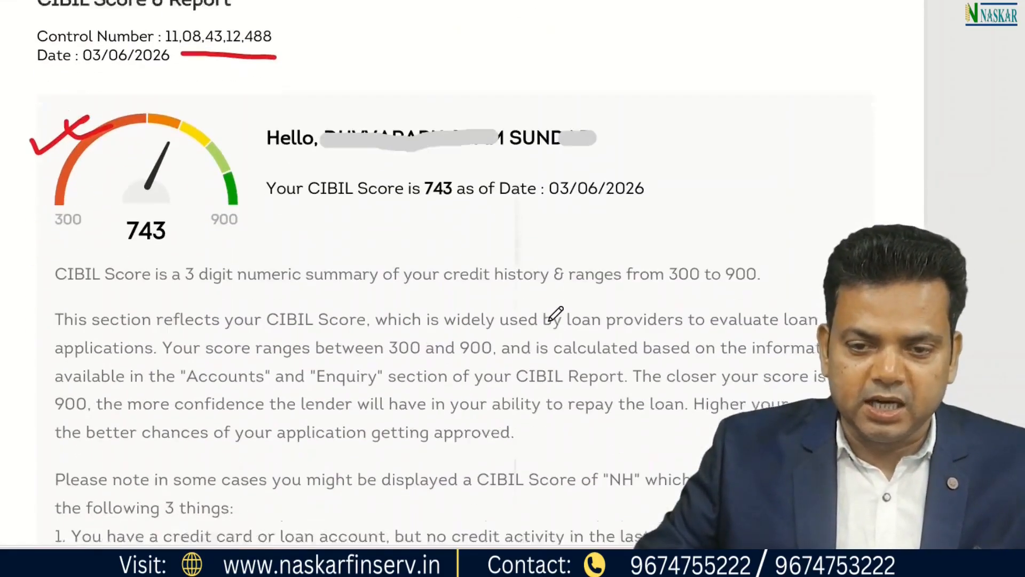
{"action": "scroll", "coordinate": [389, 292], "scroll_direction": "down", "scroll_amount": 15}
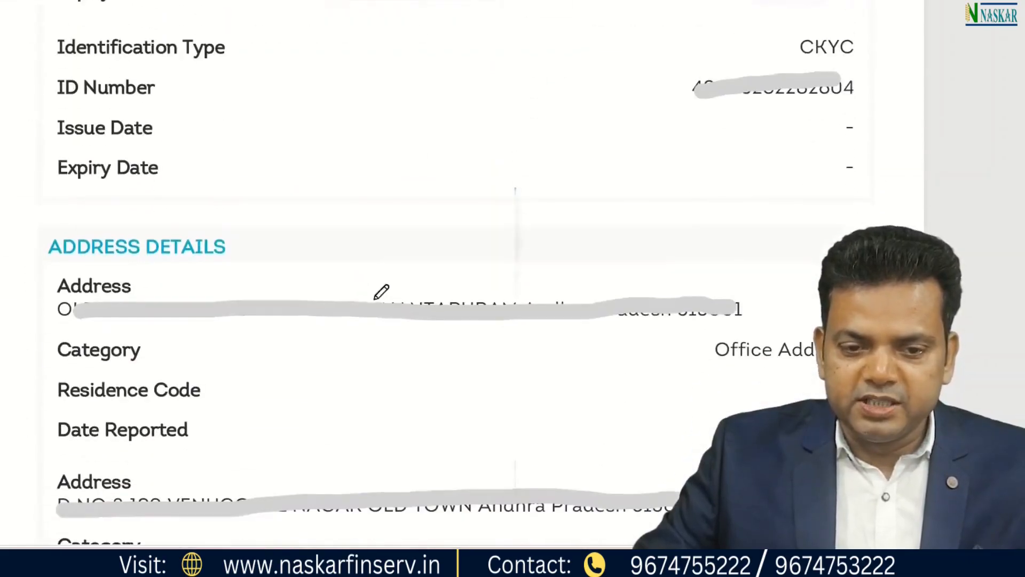
{"action": "scroll", "coordinate": [377, 292], "scroll_direction": "down", "scroll_amount": 15}
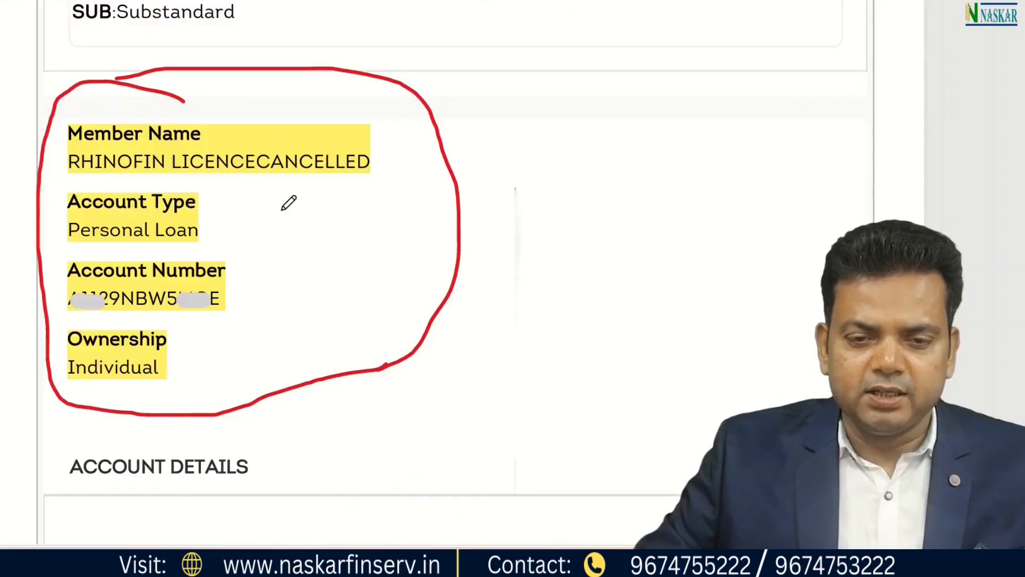
{"action": "left_click_drag", "start_coordinate": [234, 187], "coordinate": [329, 190]}
{"action": "left_click_drag", "start_coordinate": [224, 223], "coordinate": [265, 213]}
{"action": "scroll", "coordinate": [309, 262], "scroll_direction": "down", "scroll_amount": 7}
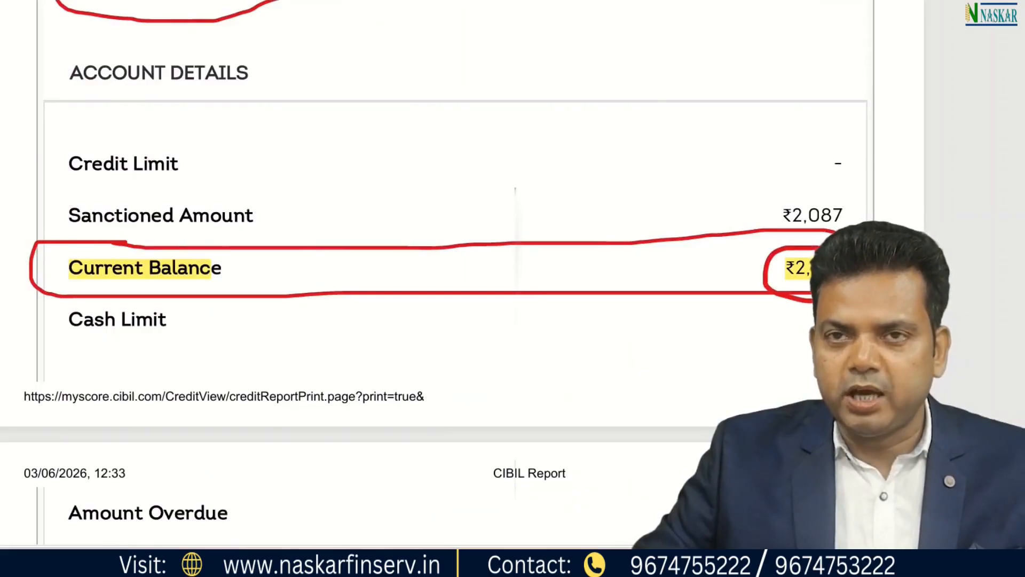
{"action": "scroll", "coordinate": [612, 319], "scroll_direction": "down", "scroll_amount": 10}
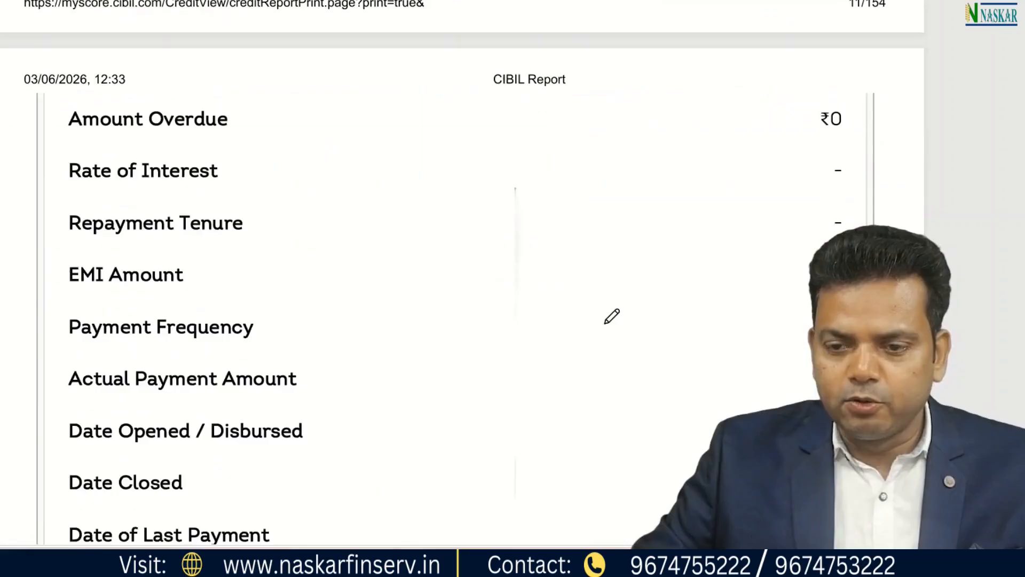
{"action": "mouse_move", "coordinate": [99, 193]}
{"action": "left_mouse_down"}
{"action": "mouse_move", "coordinate": [373, 198]}
{"action": "mouse_move", "coordinate": [842, 150]}
{"action": "mouse_move", "coordinate": [781, 188]}
{"action": "left_mouse_up"}
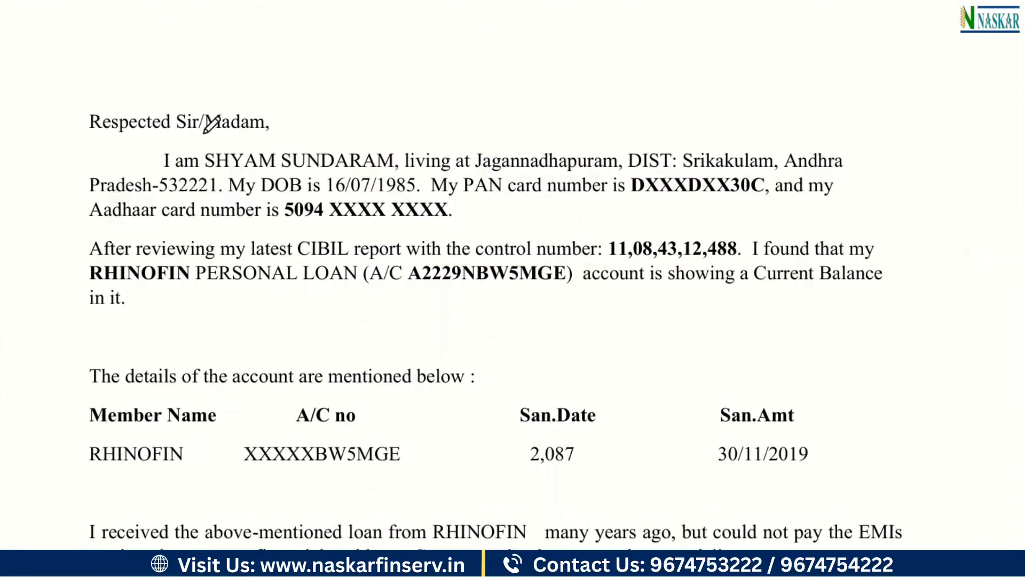
- Switch to the written complaint letter and underline the salutation, pincode, date of birth, PAN number and Aadhaar number in red
{"action": "left_click_drag", "start_coordinate": [141, 138], "coordinate": [166, 138]}
{"action": "left_click_drag", "start_coordinate": [173, 196], "coordinate": [190, 195]}
{"action": "left_click_drag", "start_coordinate": [353, 197], "coordinate": [383, 196]}
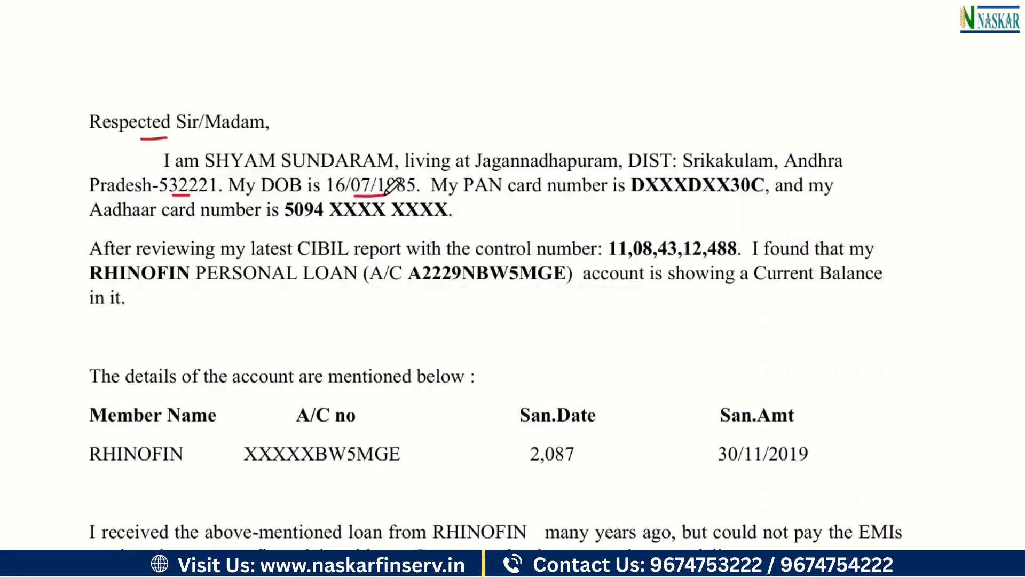
{"action": "left_click_drag", "start_coordinate": [649, 197], "coordinate": [737, 199]}
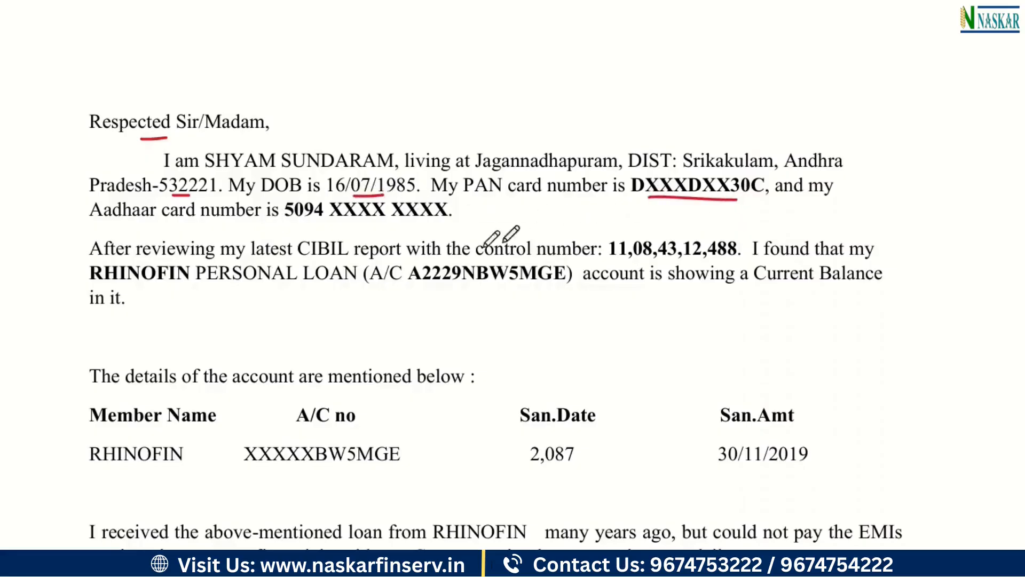
{"action": "left_click_drag", "start_coordinate": [310, 227], "coordinate": [391, 227]}
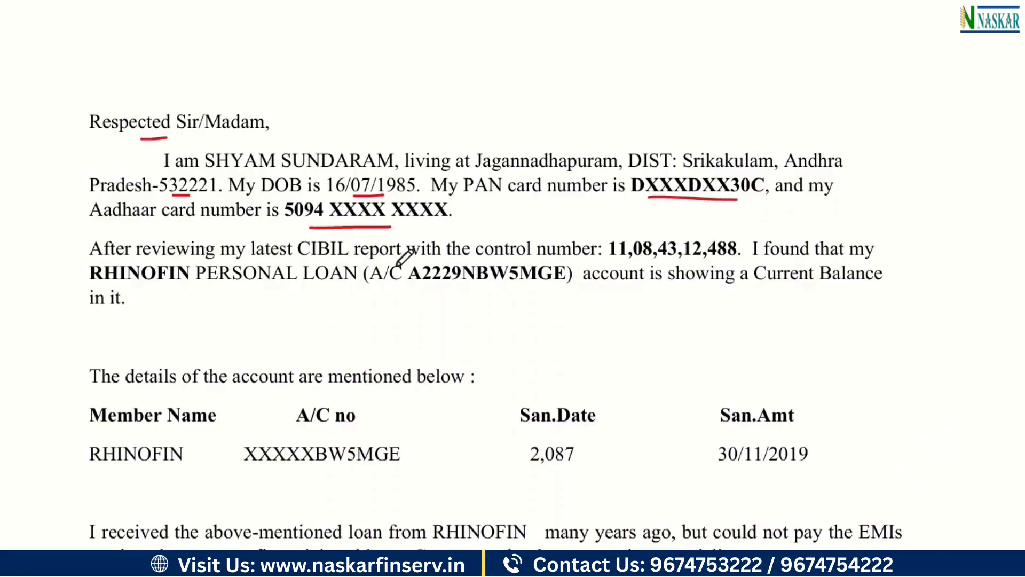
- Underline the control number, the RHINOFIN account number and the closing words "in it" in the letter's second paragraph
{"action": "left_click_drag", "start_coordinate": [621, 262], "coordinate": [659, 262]}
{"action": "left_click_drag", "start_coordinate": [392, 292], "coordinate": [513, 292]}
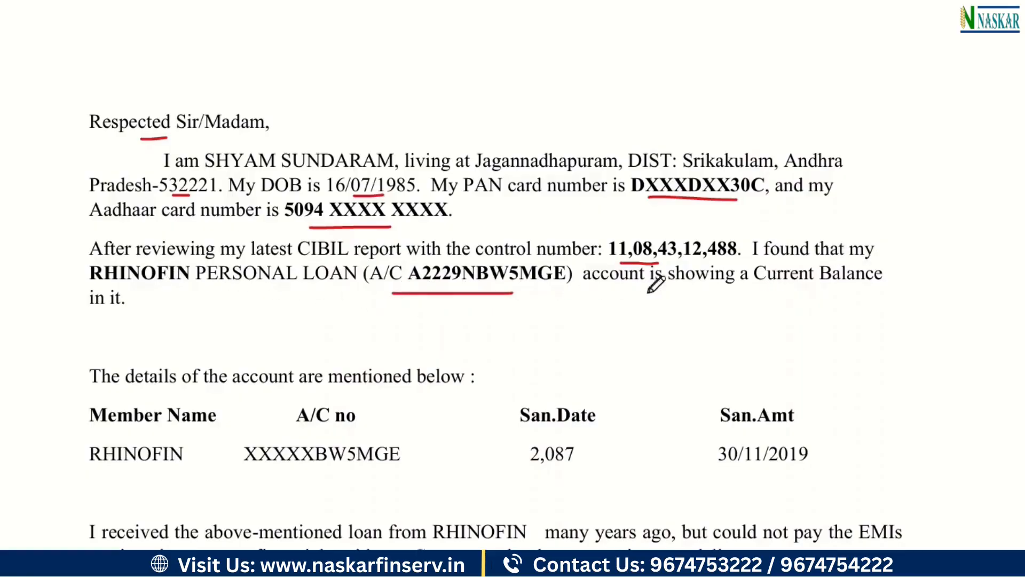
{"action": "left_click_drag", "start_coordinate": [99, 321], "coordinate": [116, 319]}
- Underline the member name, account number, San.Date and San.Amt entries in the letter's account details table
{"action": "scroll", "coordinate": [288, 390], "scroll_direction": "down", "scroll_amount": 3}
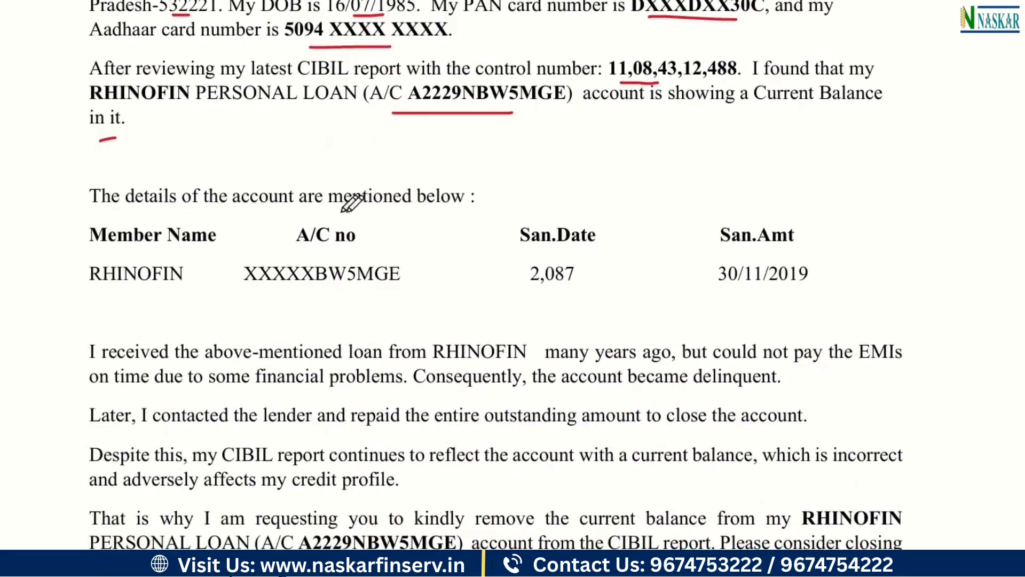
{"action": "left_click_drag", "start_coordinate": [97, 303], "coordinate": [144, 303]}
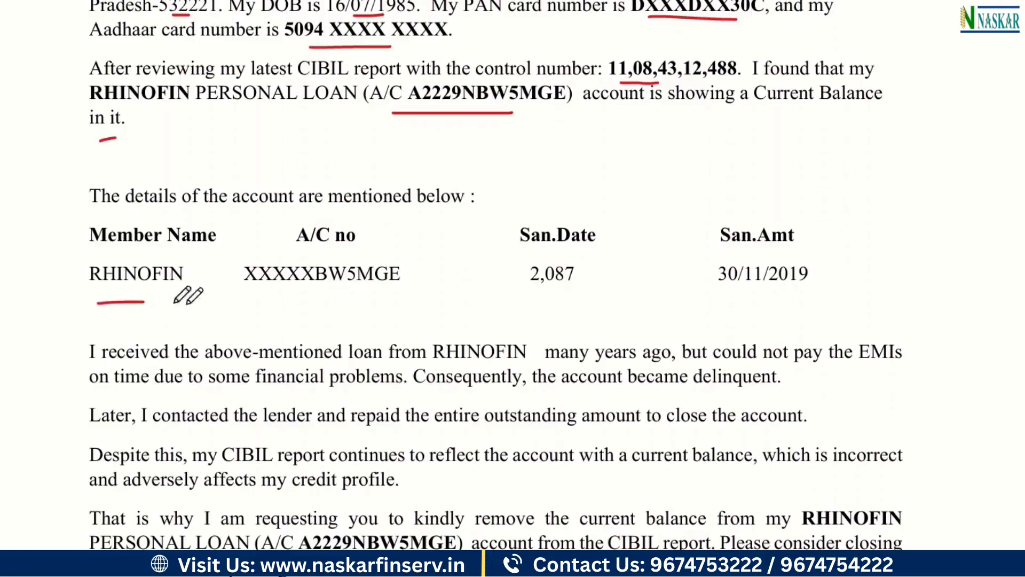
{"action": "left_click_drag", "start_coordinate": [273, 308], "coordinate": [318, 303]}
{"action": "left_click_drag", "start_coordinate": [520, 303], "coordinate": [554, 302]}
{"action": "left_click_drag", "start_coordinate": [710, 300], "coordinate": [791, 298]}
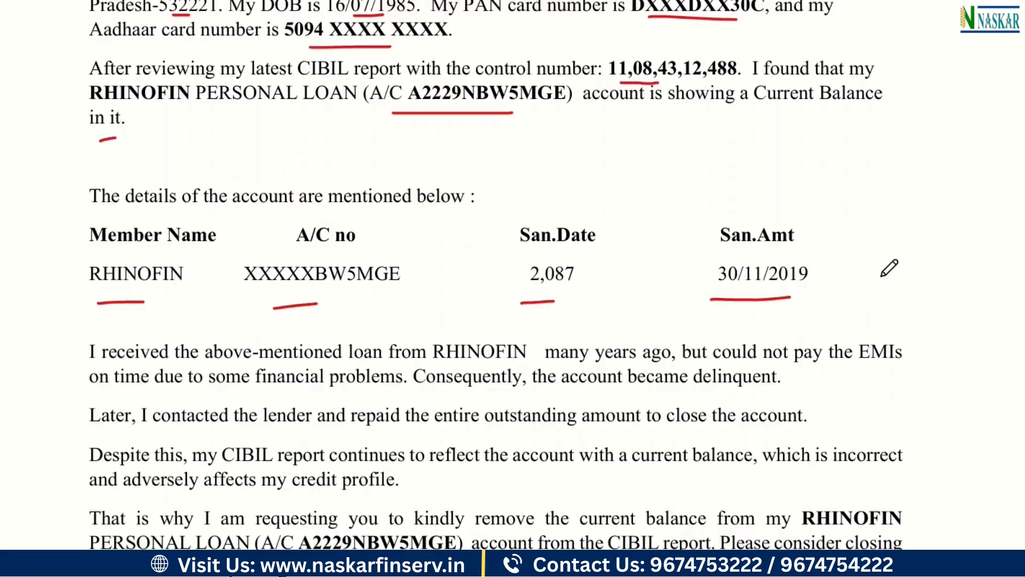
- Underline RHINOFIN, the missed EMIs, their reason, "delinquent", "repaid" and the outstanding amount closing the account in the loan history paragraphs
{"action": "scroll", "coordinate": [889, 269], "scroll_direction": "down", "scroll_amount": 2}
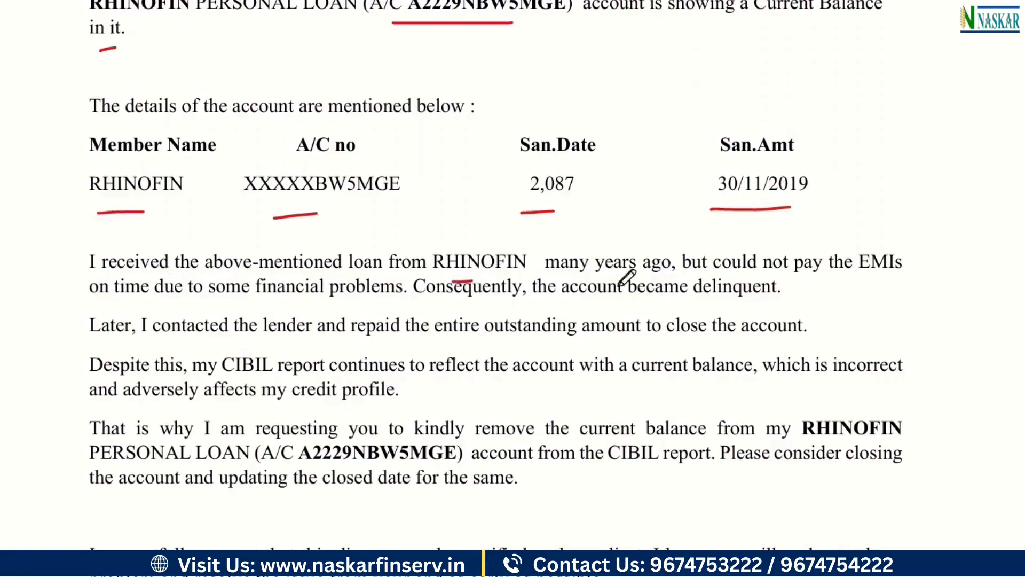
{"action": "left_click_drag", "start_coordinate": [816, 279], "coordinate": [860, 282]}
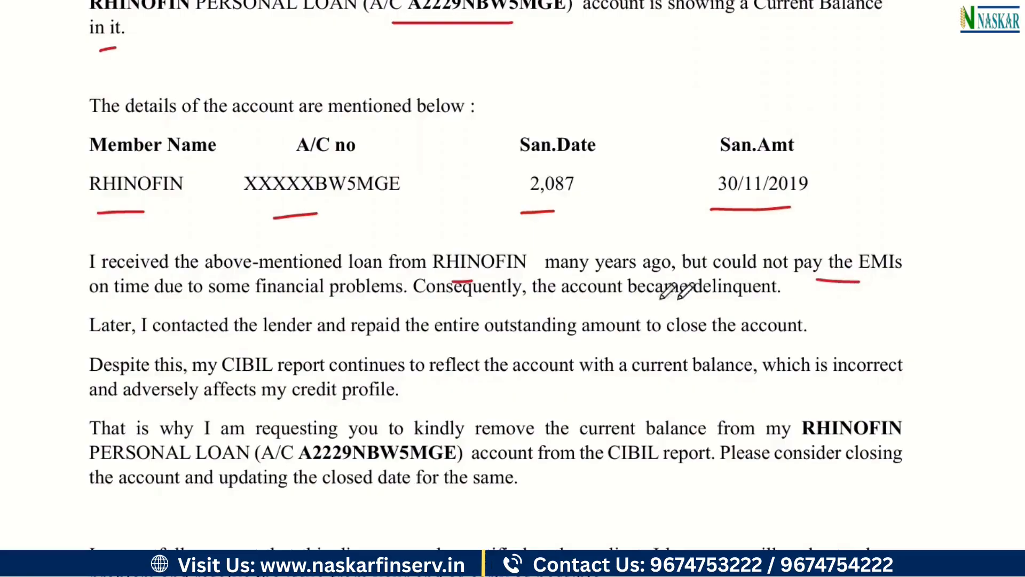
{"action": "left_click_drag", "start_coordinate": [151, 309], "coordinate": [225, 302]}
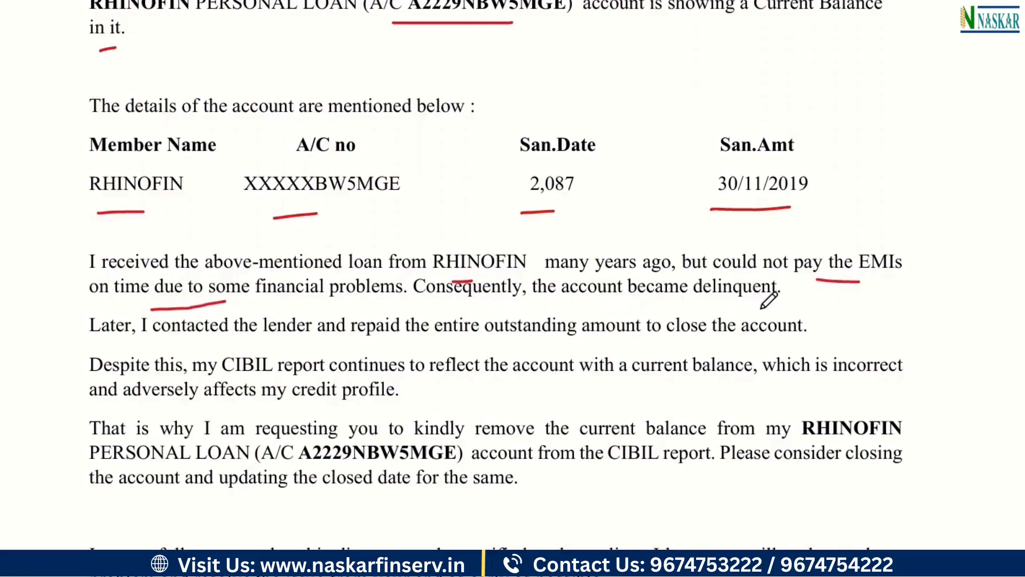
{"action": "left_click_drag", "start_coordinate": [762, 307], "coordinate": [729, 307]}
{"action": "left_click_drag", "start_coordinate": [363, 342], "coordinate": [390, 339]}
{"action": "left_click_drag", "start_coordinate": [517, 345], "coordinate": [776, 347]}
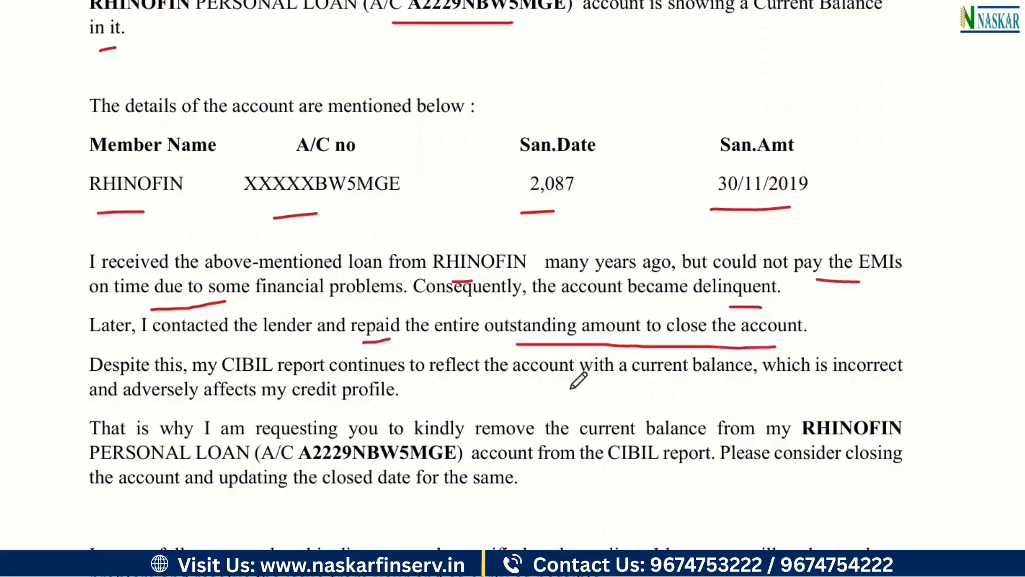
- Underline the current balance, "incorrect" and credit profile impact, plus RHINOFIN, CIBIL and the closed date update in the request paragraph
{"action": "scroll", "coordinate": [198, 267], "scroll_direction": "down", "scroll_amount": 3}
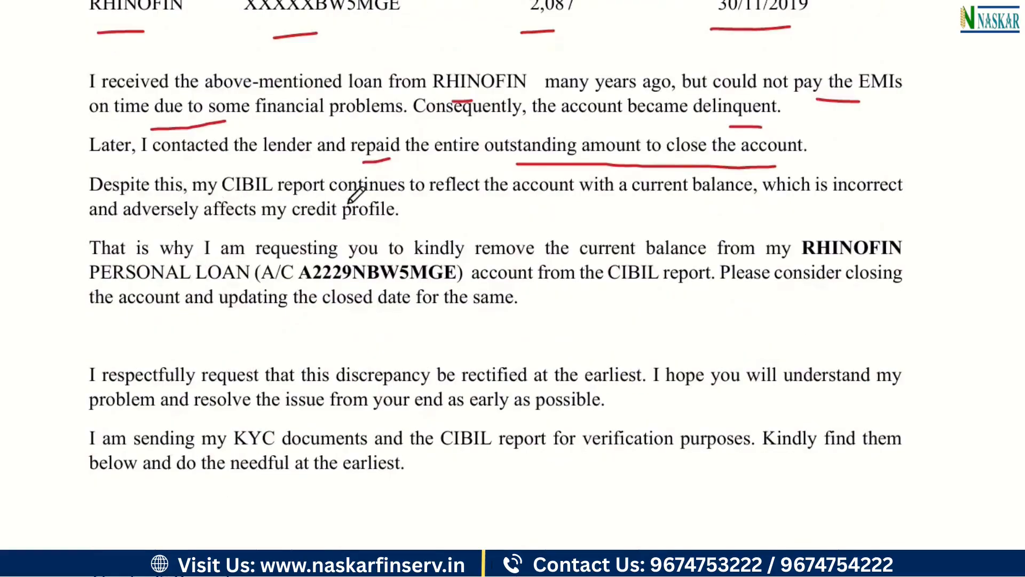
{"action": "left_click_drag", "start_coordinate": [669, 204], "coordinate": [707, 205]}
{"action": "left_click_drag", "start_coordinate": [886, 205], "coordinate": [900, 204]}
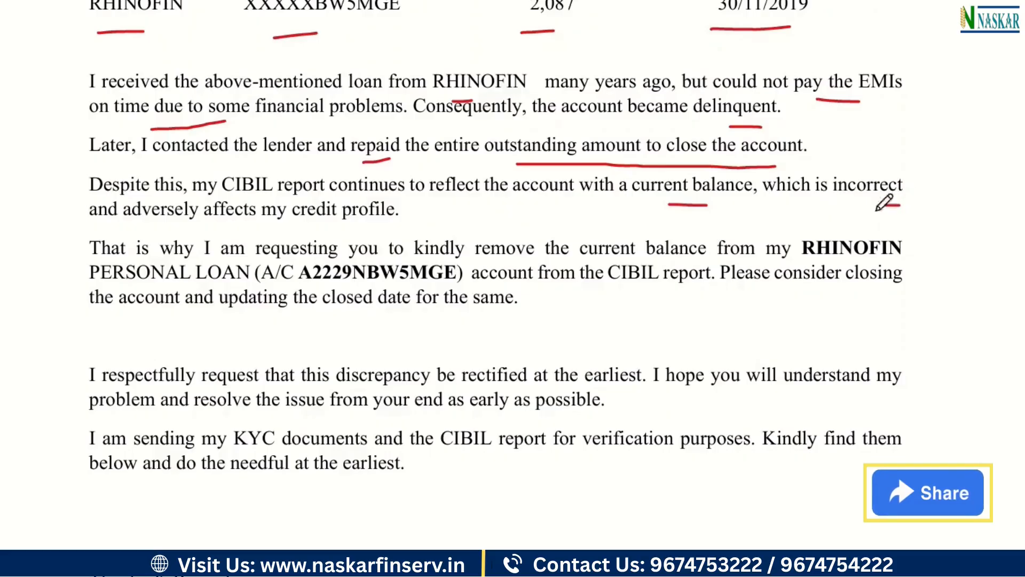
{"action": "left_click_drag", "start_coordinate": [153, 231], "coordinate": [339, 225]}
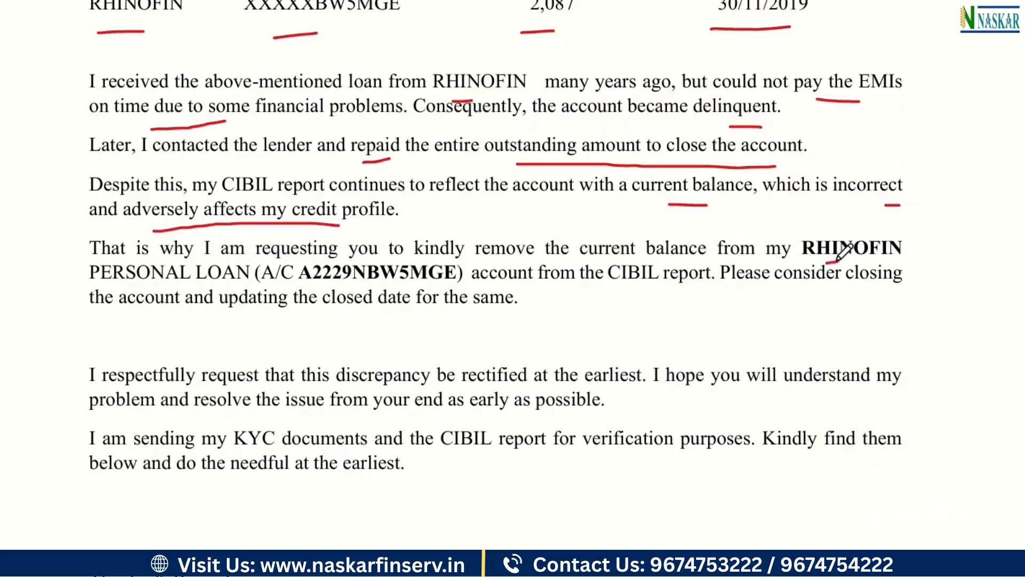
{"action": "left_click_drag", "start_coordinate": [604, 287], "coordinate": [660, 286]}
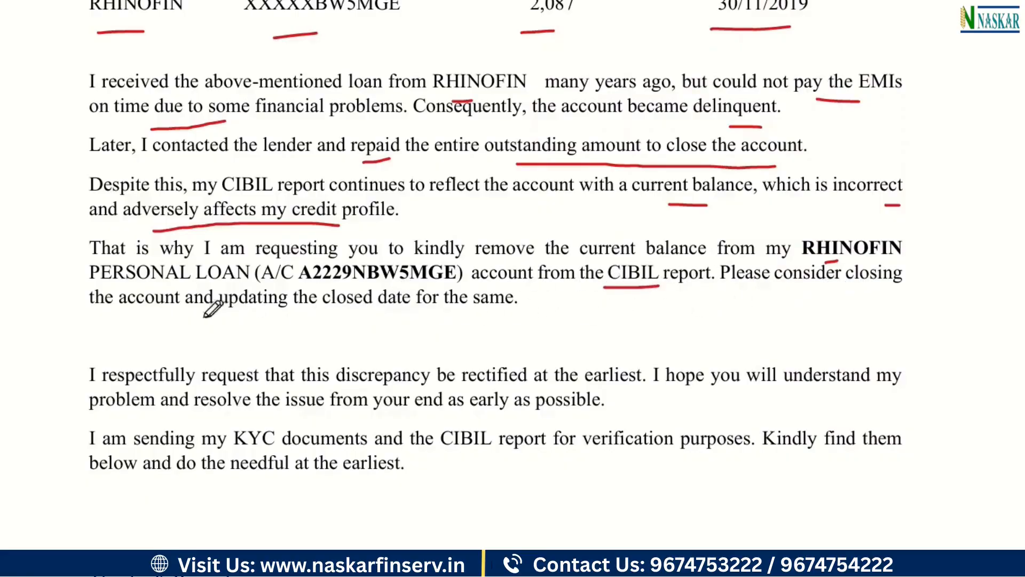
{"action": "left_click_drag", "start_coordinate": [229, 314], "coordinate": [479, 313]}
- Underline "as early as possible", "KYC documents", "CIBIL report" and "at the earliest" in the closing paragraphs, and mark beside the signature name
{"action": "scroll", "coordinate": [479, 312], "scroll_direction": "down", "scroll_amount": 3}
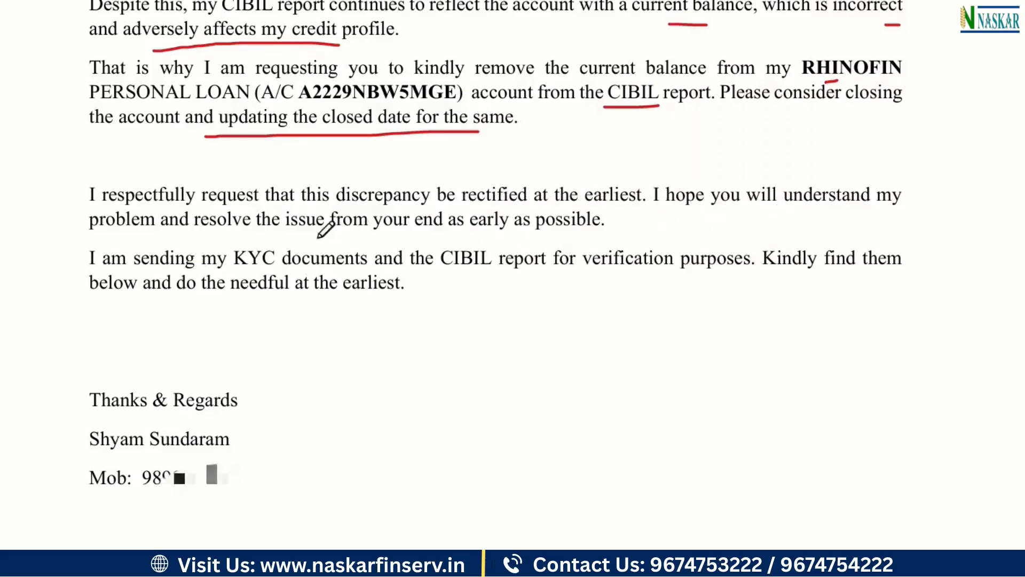
{"action": "left_click_drag", "start_coordinate": [338, 235], "coordinate": [576, 236]}
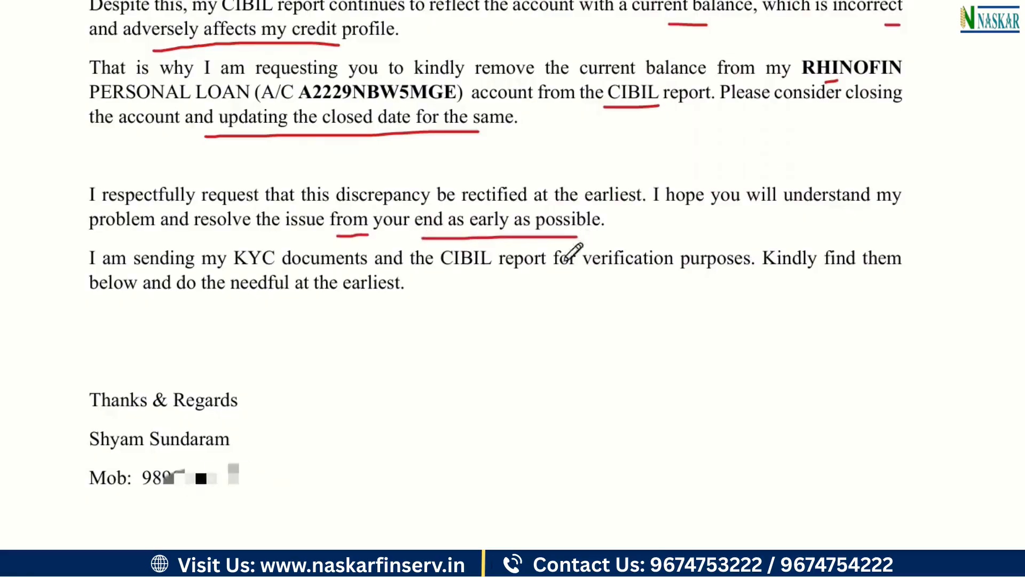
{"action": "left_click_drag", "start_coordinate": [268, 270], "coordinate": [332, 269]}
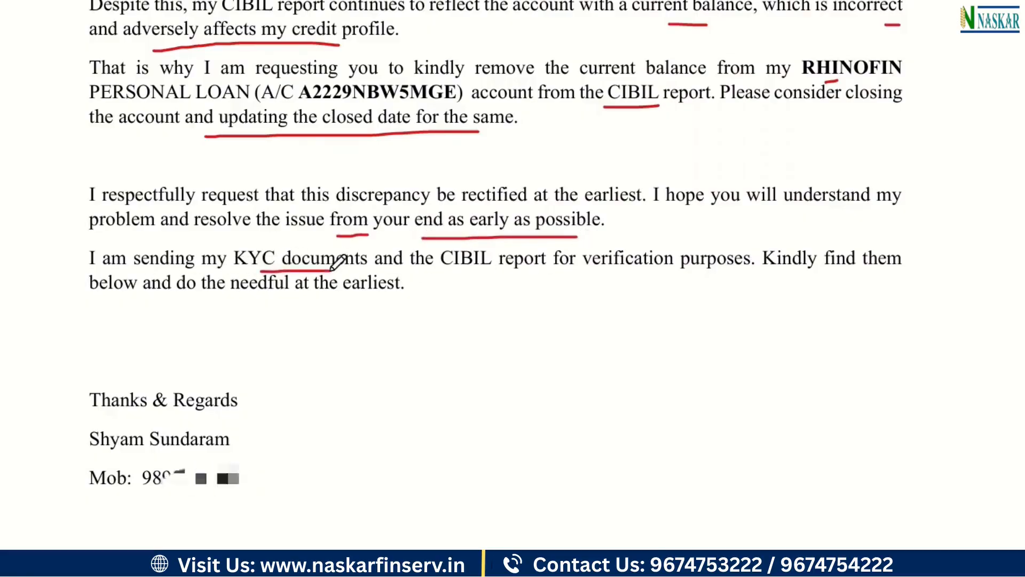
{"action": "left_click_drag", "start_coordinate": [467, 279], "coordinate": [547, 276]}
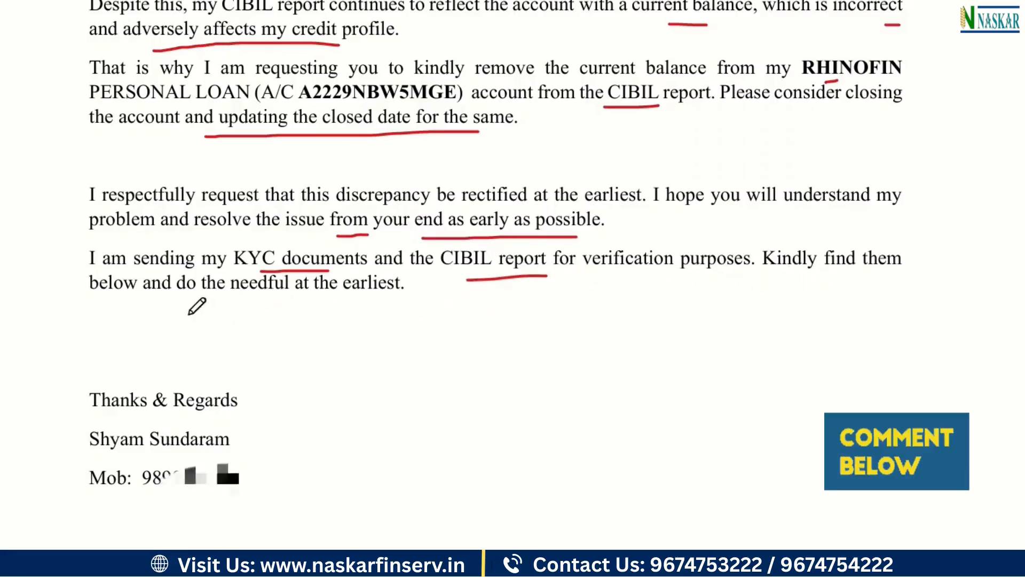
{"action": "left_click_drag", "start_coordinate": [302, 306], "coordinate": [368, 307]}
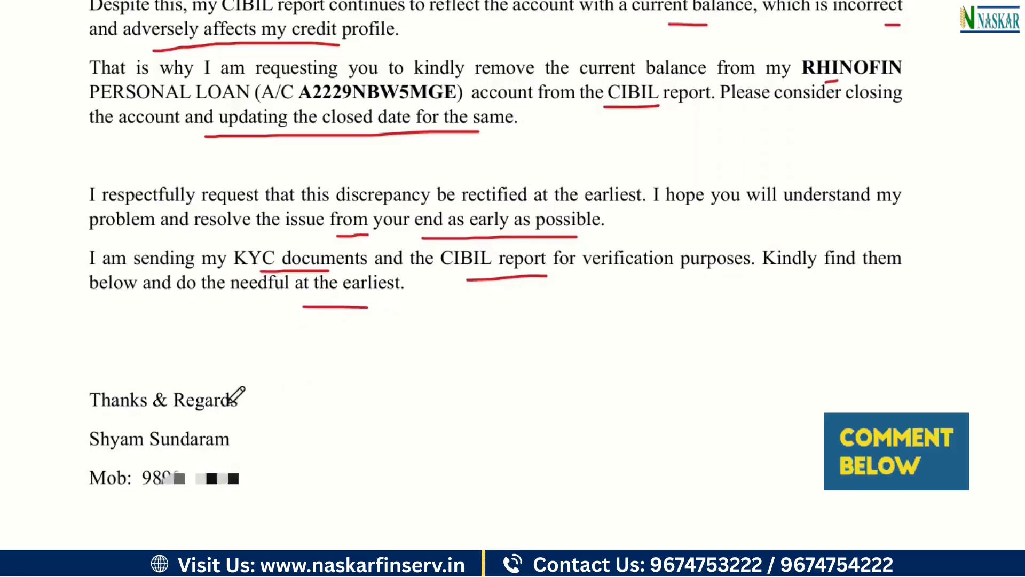
{"action": "left_click_drag", "start_coordinate": [258, 441], "coordinate": [292, 434]}
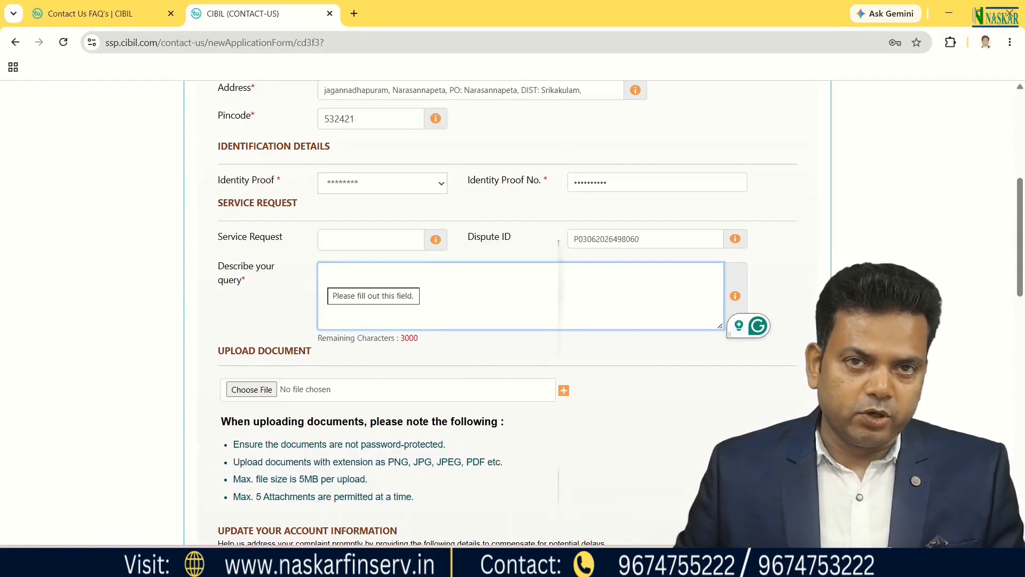
- Return to the CIBIL contact form, paste the complaint letter as the query description and look over the pasted text
{"action": "key", "text": "ctrl+v"}
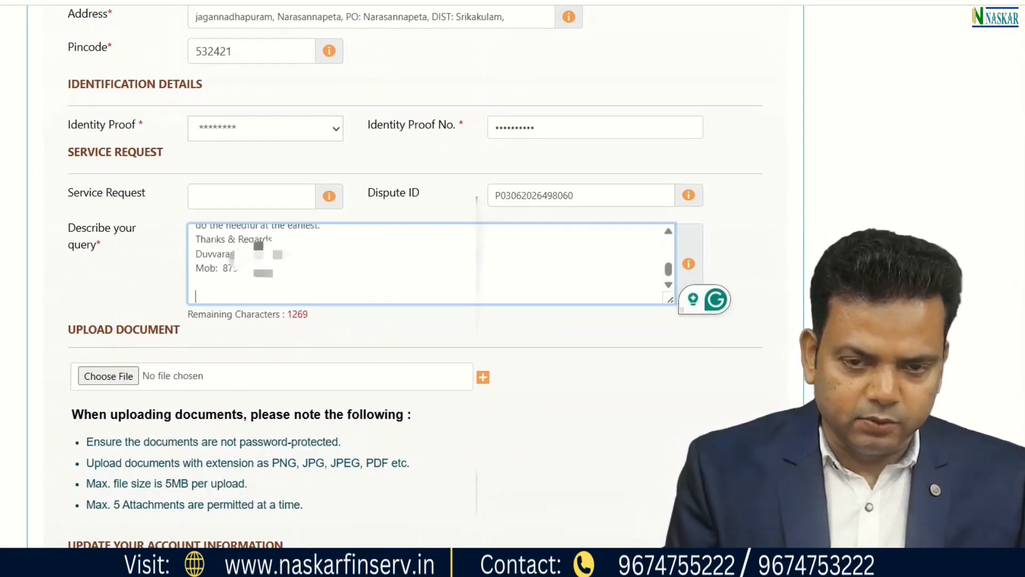
{"action": "scroll", "coordinate": [248, 295], "scroll_direction": "down", "scroll_amount": 2}
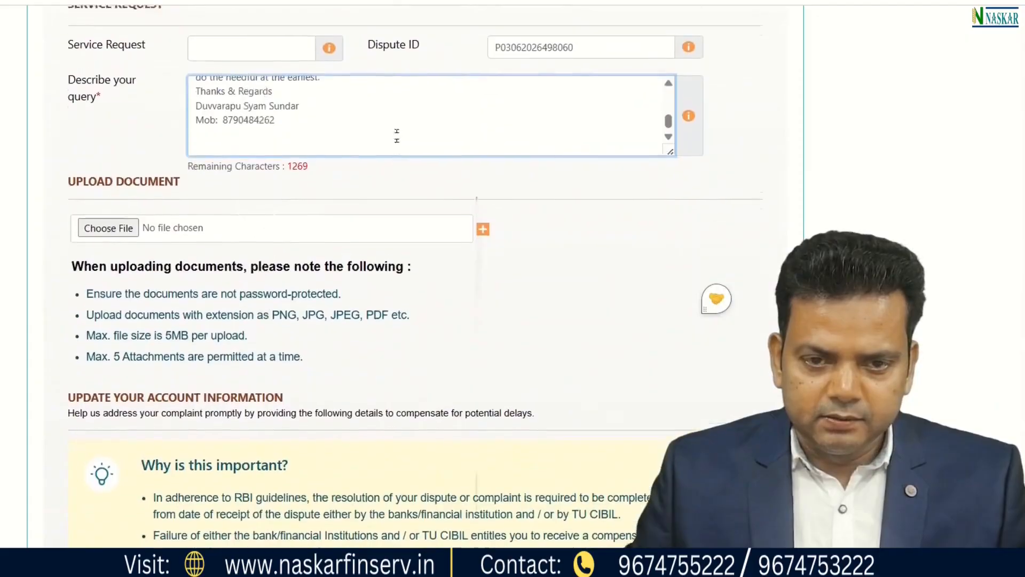
{"action": "scroll", "coordinate": [373, 182], "scroll_direction": "up", "scroll_amount": 5}
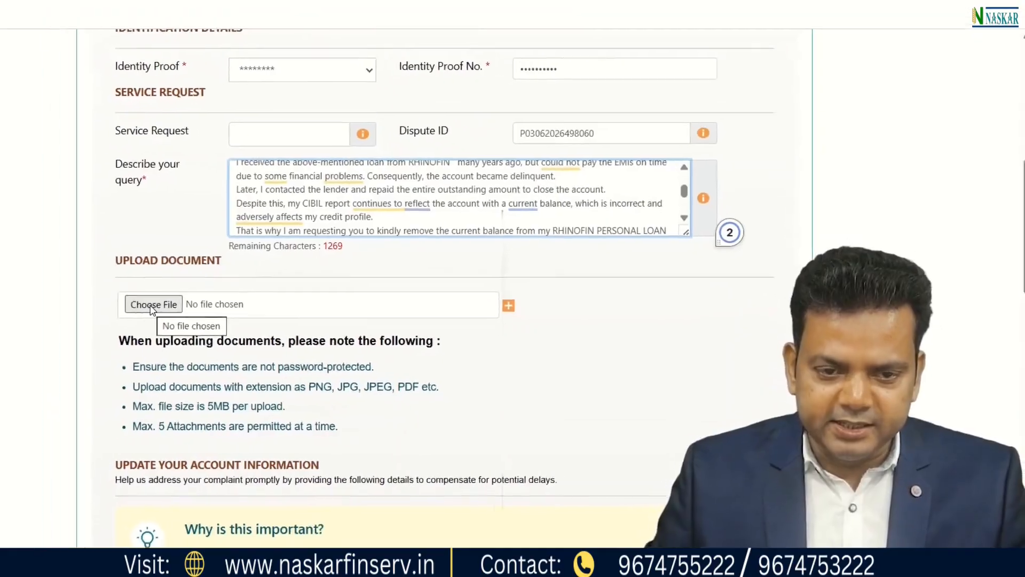
- Attach the KYC file from the HOW TO RAISE ONLINE DISPUTE IN CIBIL METHOD 2 folder as the upload document
{"action": "left_click", "coordinate": [152, 308]}
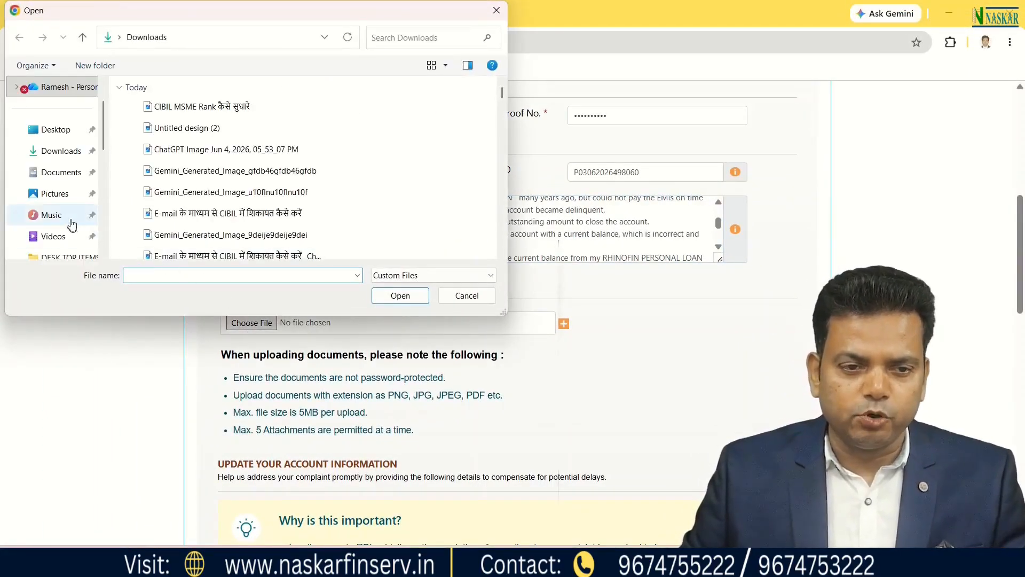
{"action": "scroll", "coordinate": [64, 216], "scroll_direction": "down", "scroll_amount": 3}
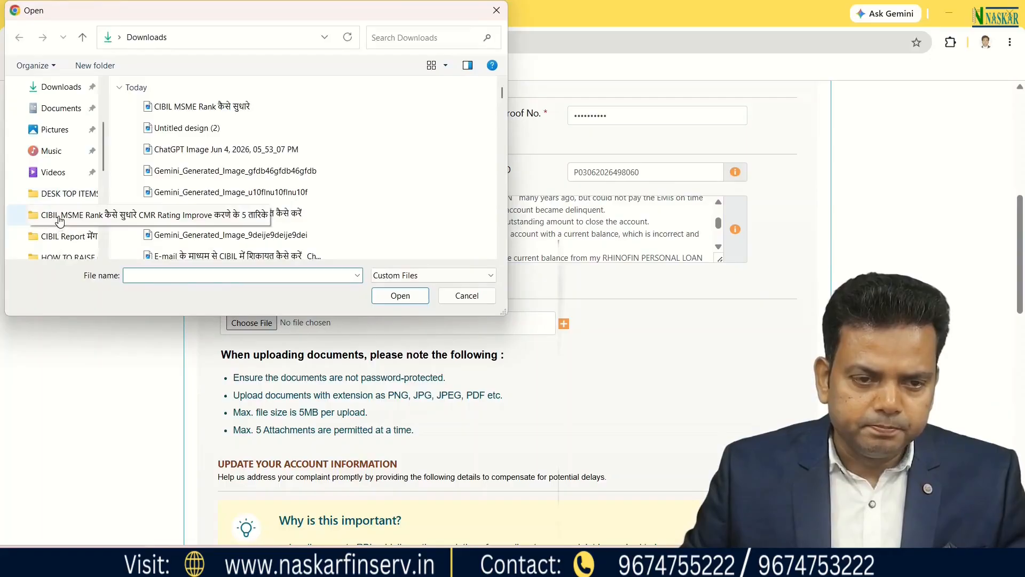
{"action": "left_click", "coordinate": [58, 194]}
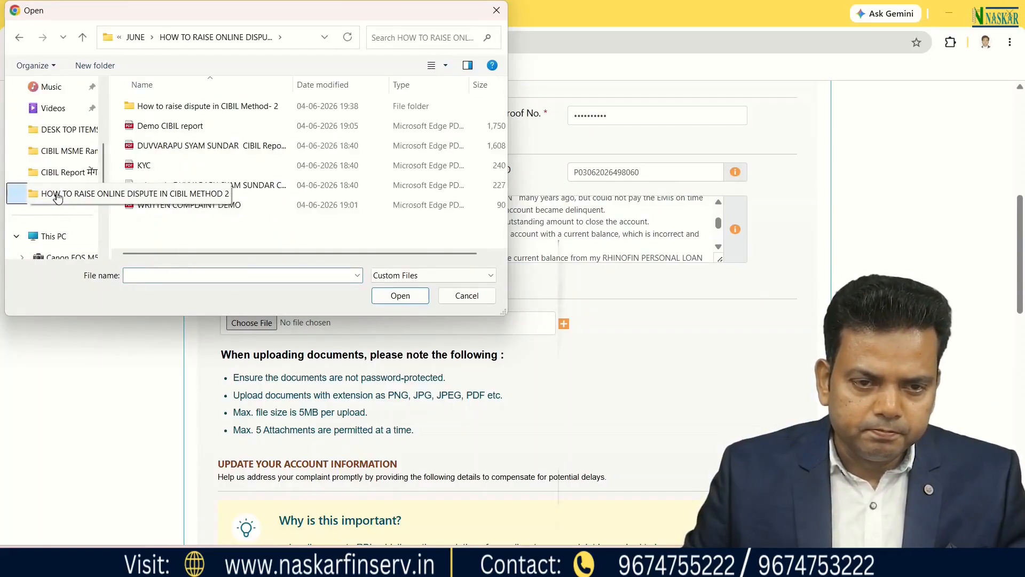
{"action": "left_click", "coordinate": [145, 166]}
{"action": "left_click", "coordinate": [401, 296]}
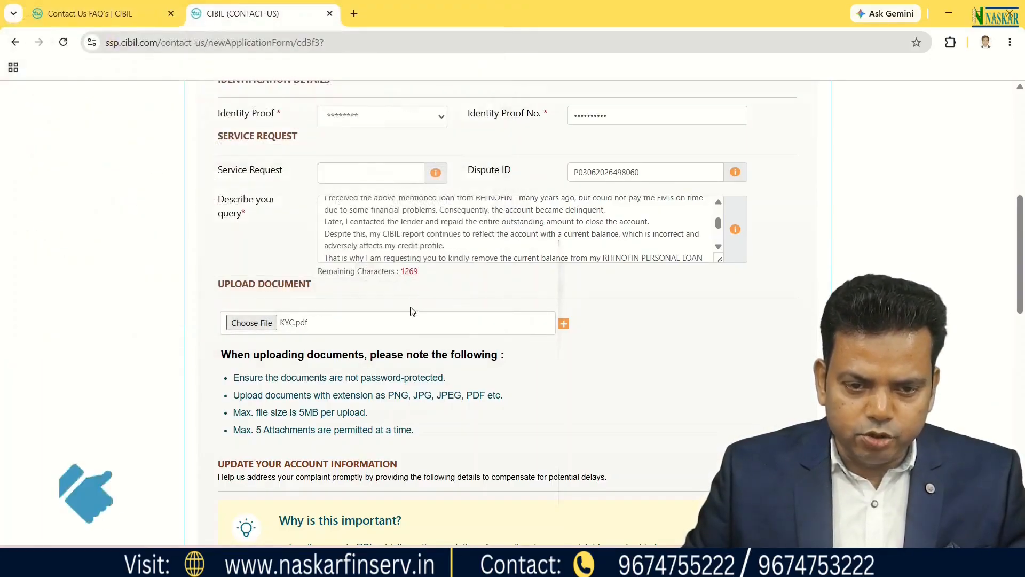
- Add a second upload slot, attach the selected CIBIL Report 03.06.26 PDF to it, and keep only these two slots
{"action": "left_click", "coordinate": [564, 325]}
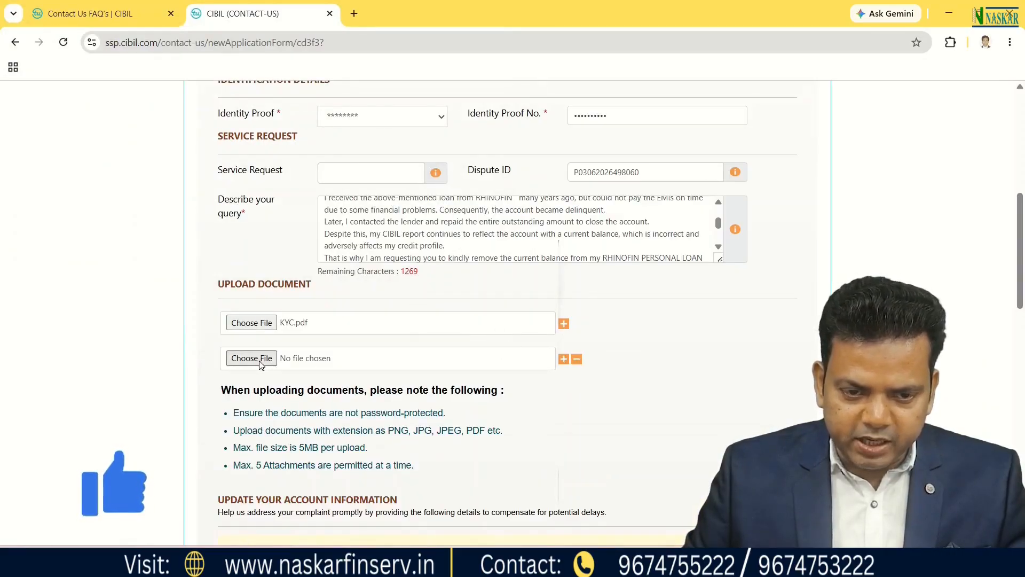
{"action": "left_click", "coordinate": [251, 358]}
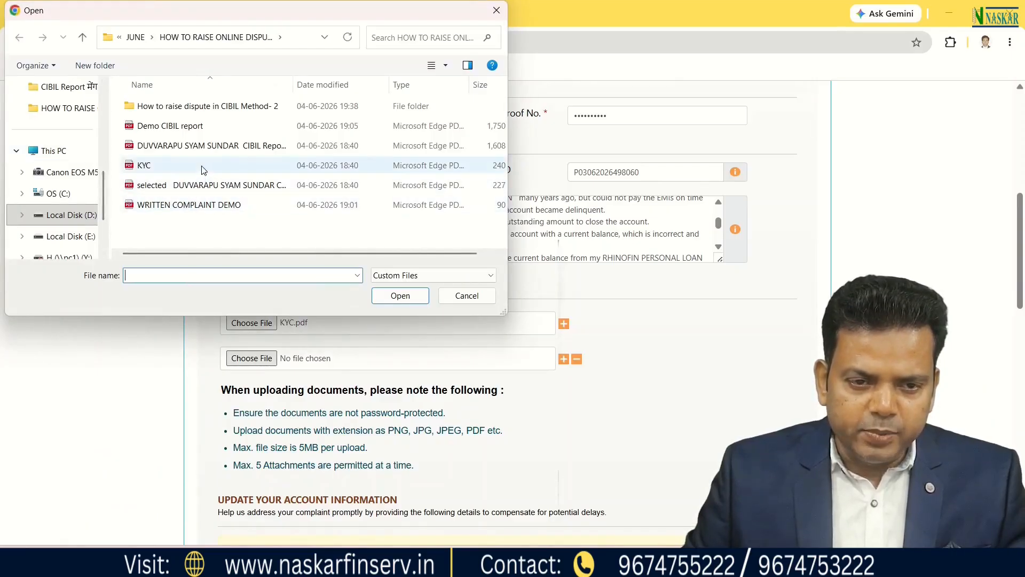
{"action": "left_click", "coordinate": [188, 188]}
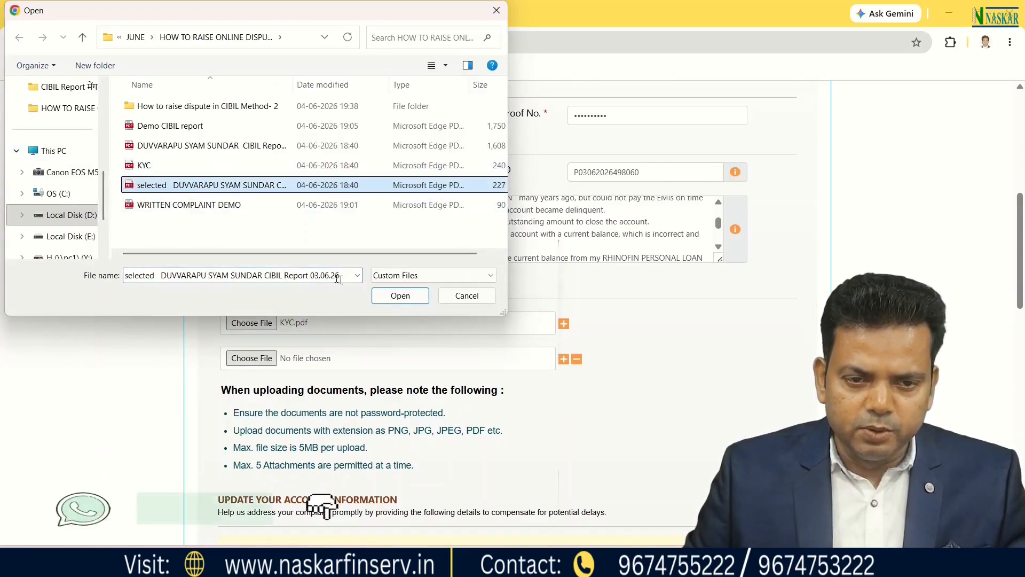
{"action": "left_click", "coordinate": [404, 296]}
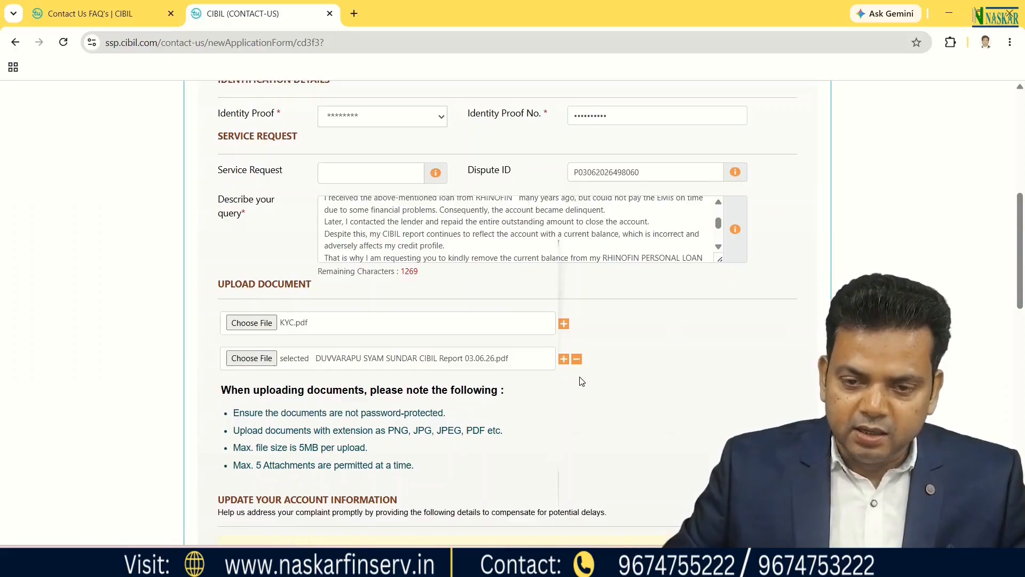
{"action": "left_click", "coordinate": [563, 358]}
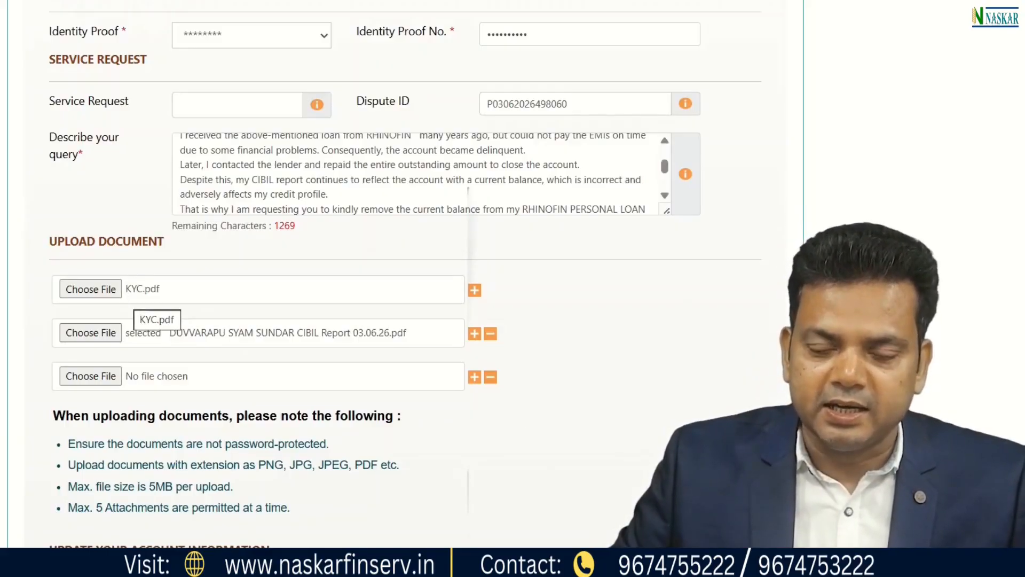
{"action": "left_click", "coordinate": [490, 377]}
- Read the document upload rules and the RBI compensation notes, highlighting the April 26, 2024 date for earlier disputes
{"action": "scroll", "coordinate": [608, 411], "scroll_direction": "down", "scroll_amount": 1}
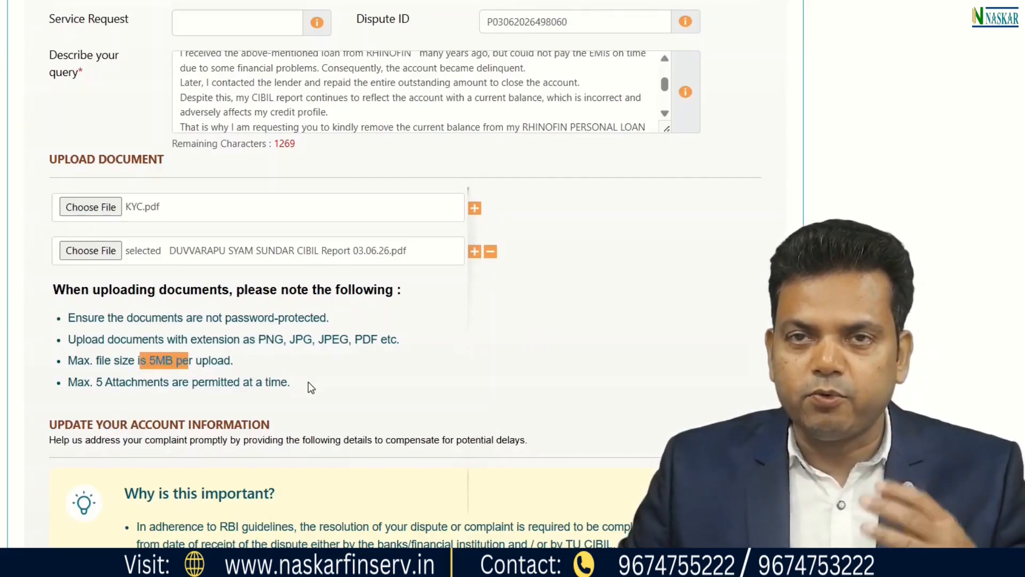
{"action": "scroll", "coordinate": [308, 382], "scroll_direction": "down", "scroll_amount": 3}
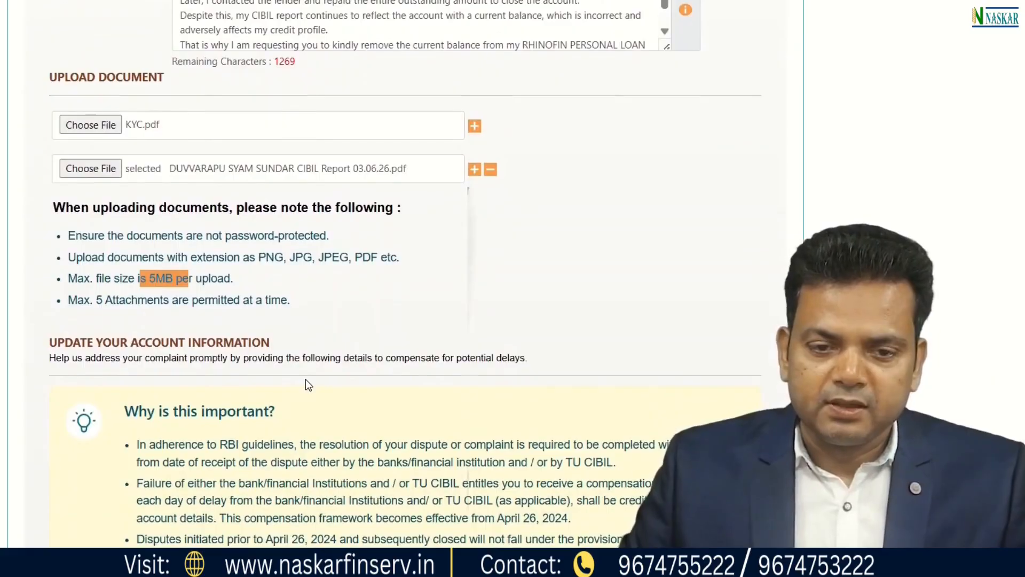
{"action": "scroll", "coordinate": [309, 377], "scroll_direction": "down", "scroll_amount": 4}
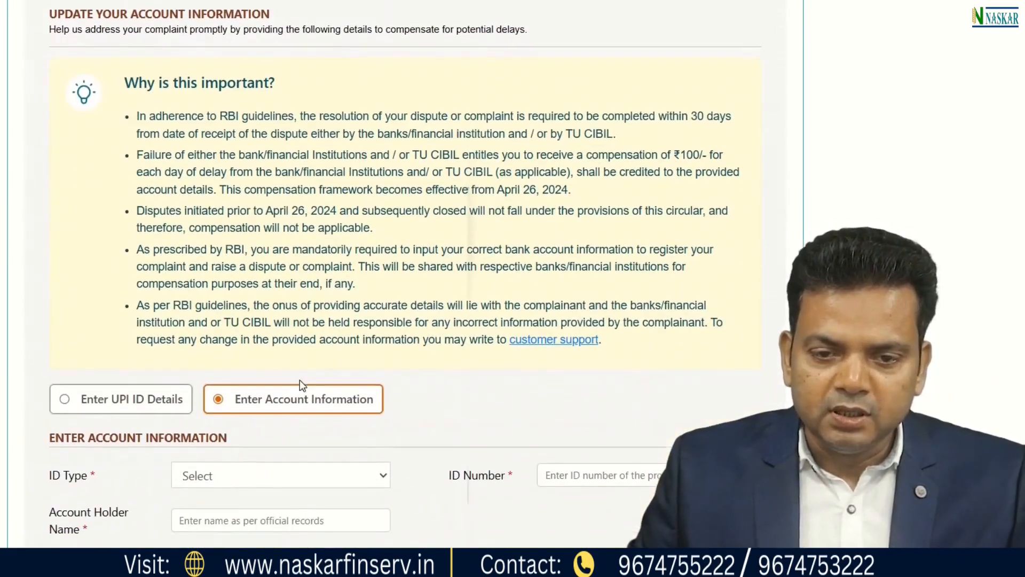
{"action": "left_click_drag", "start_coordinate": [267, 211], "coordinate": [339, 211]}
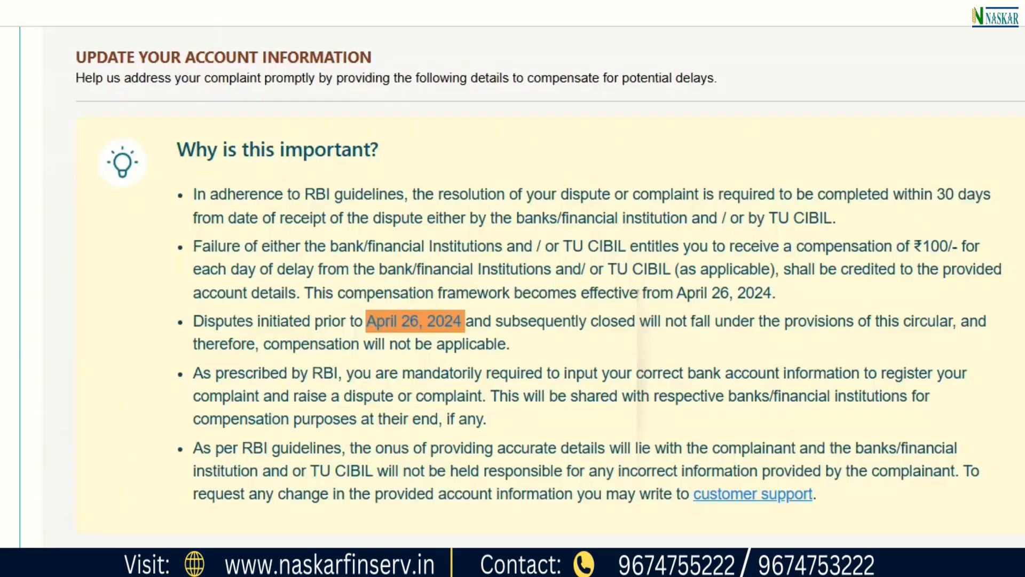
{"action": "left_click_drag", "start_coordinate": [927, 210], "coordinate": [819, 266]}
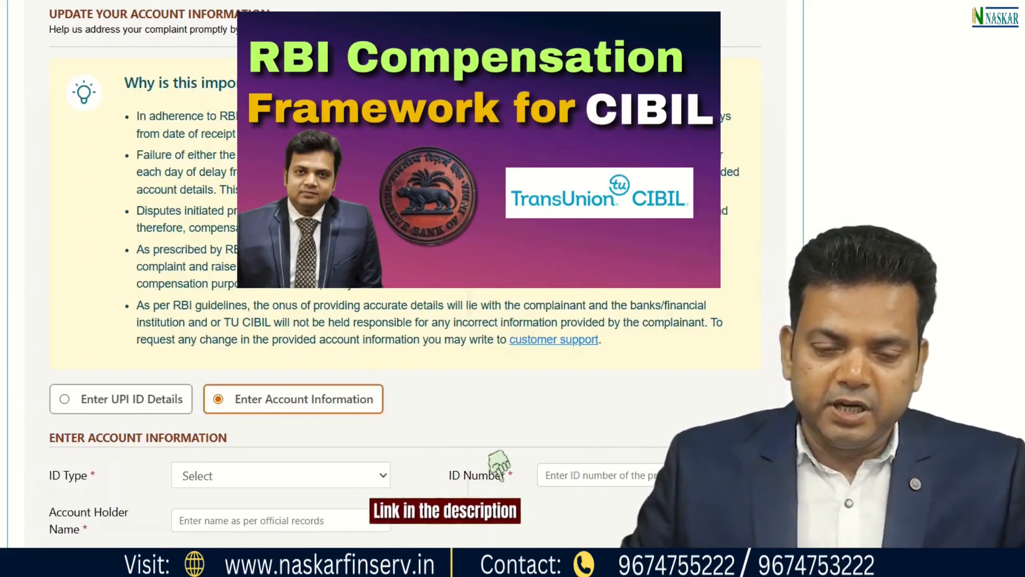
- Look over the bank account information fields, including the bank account type choices and the optional referral fields
{"action": "scroll", "coordinate": [465, 302], "scroll_direction": "down", "scroll_amount": 1}
{"action": "scroll", "coordinate": [465, 302], "scroll_direction": "down", "scroll_amount": 4}
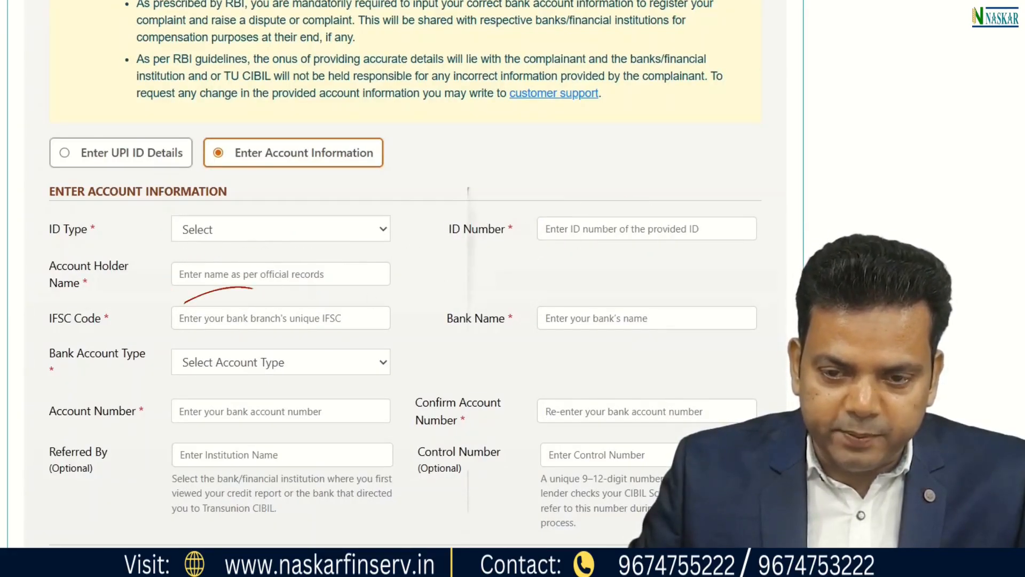
{"action": "left_click", "coordinate": [318, 362]}
{"action": "left_click", "coordinate": [266, 388]}
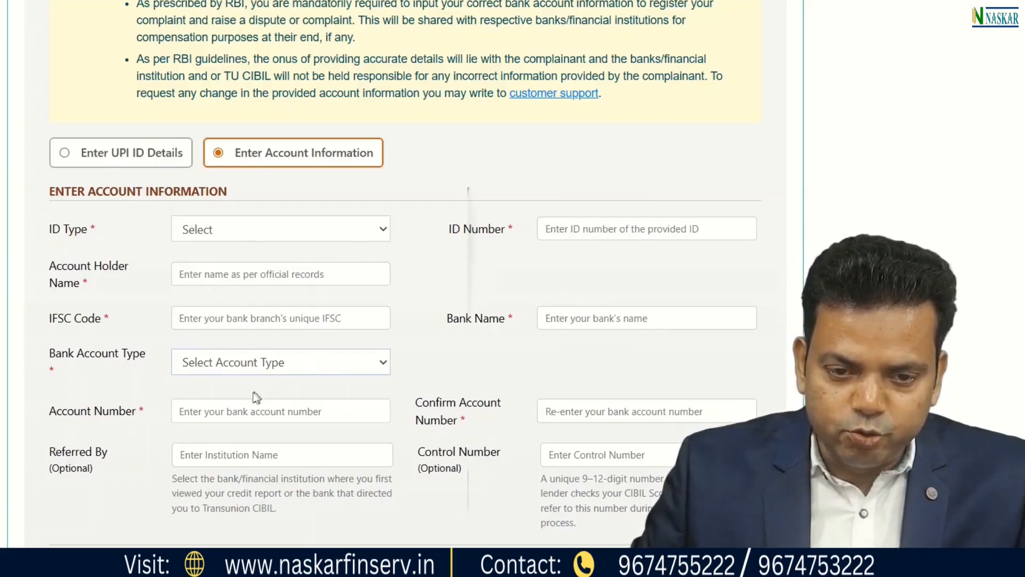
{"action": "scroll", "coordinate": [261, 456], "scroll_direction": "down", "scroll_amount": 3}
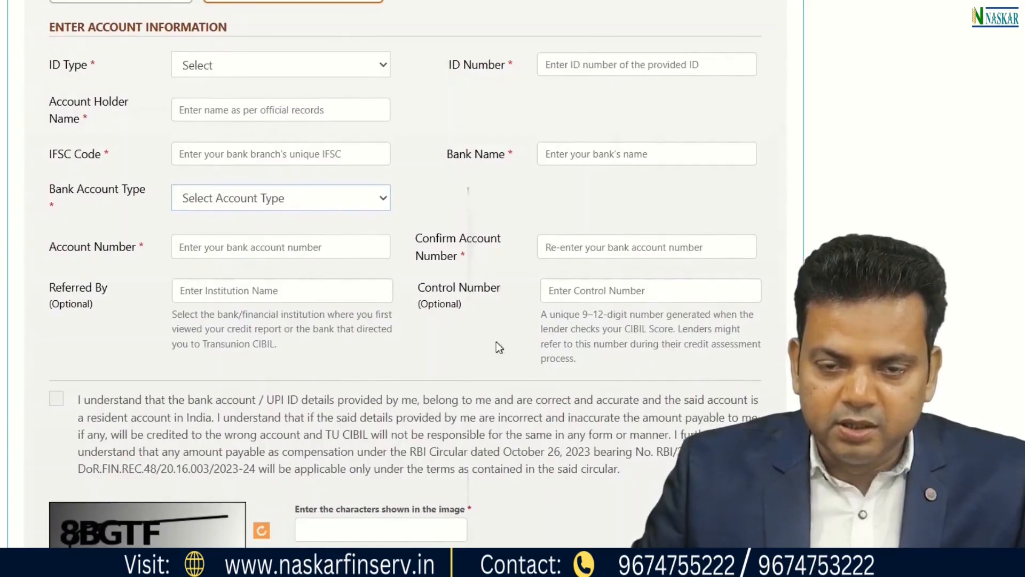
{"action": "scroll", "coordinate": [472, 345], "scroll_direction": "up", "scroll_amount": 3}
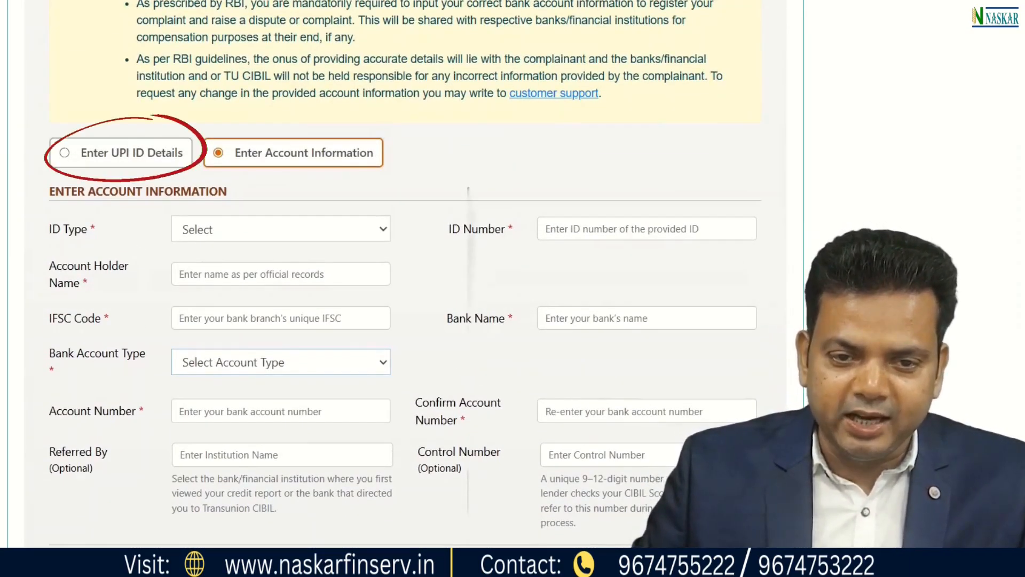
{"action": "left_click", "coordinate": [121, 152]}
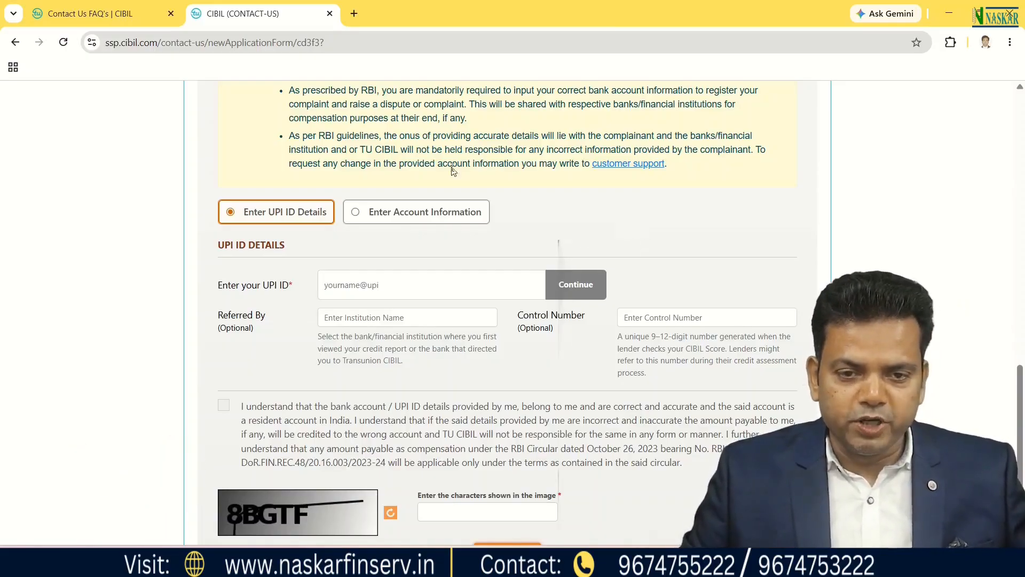
{"action": "left_click", "coordinate": [374, 285]}
{"action": "type", "text": "2@"}
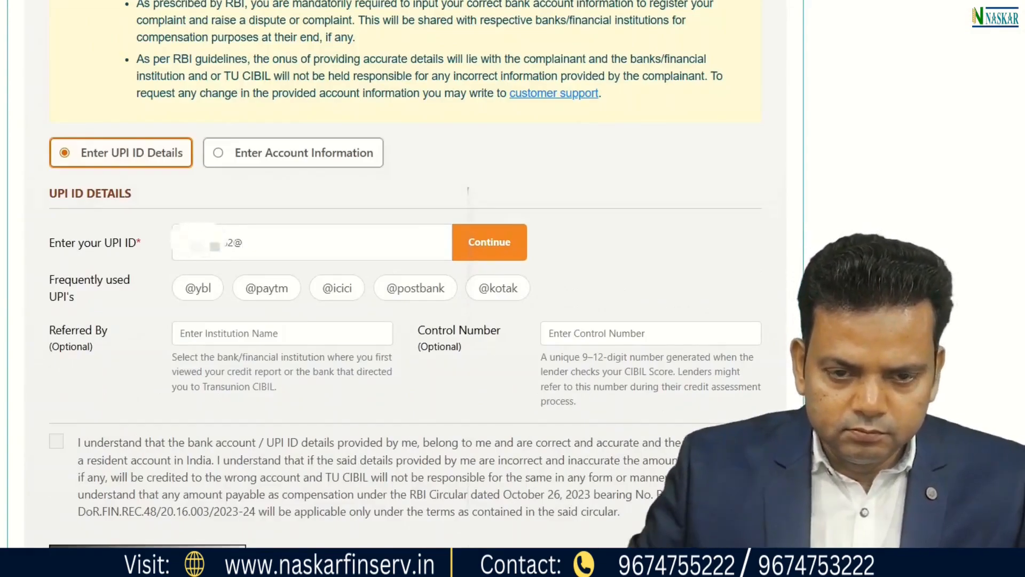
{"action": "left_click", "coordinate": [198, 288]}
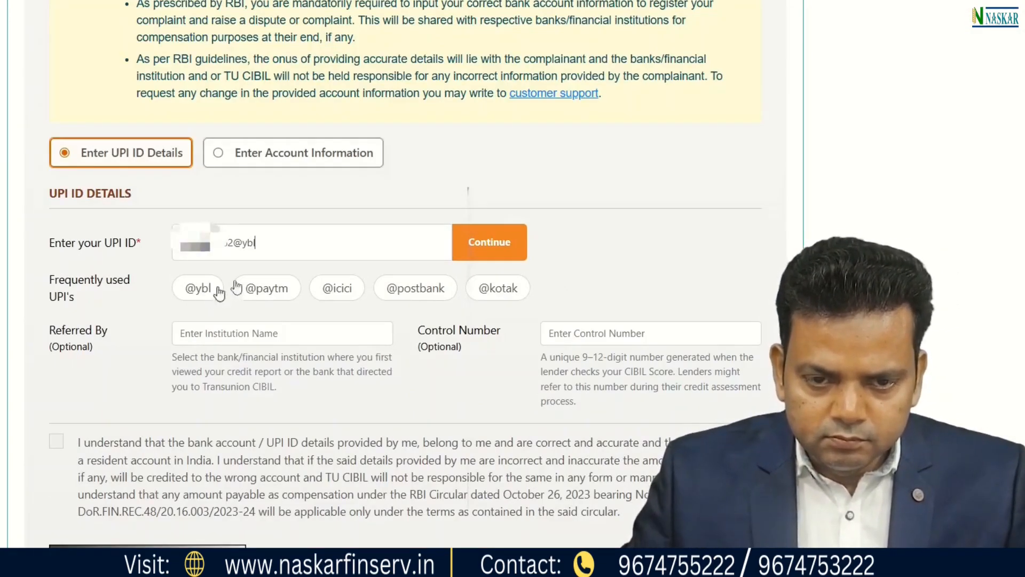
{"action": "left_click", "coordinate": [492, 246]}
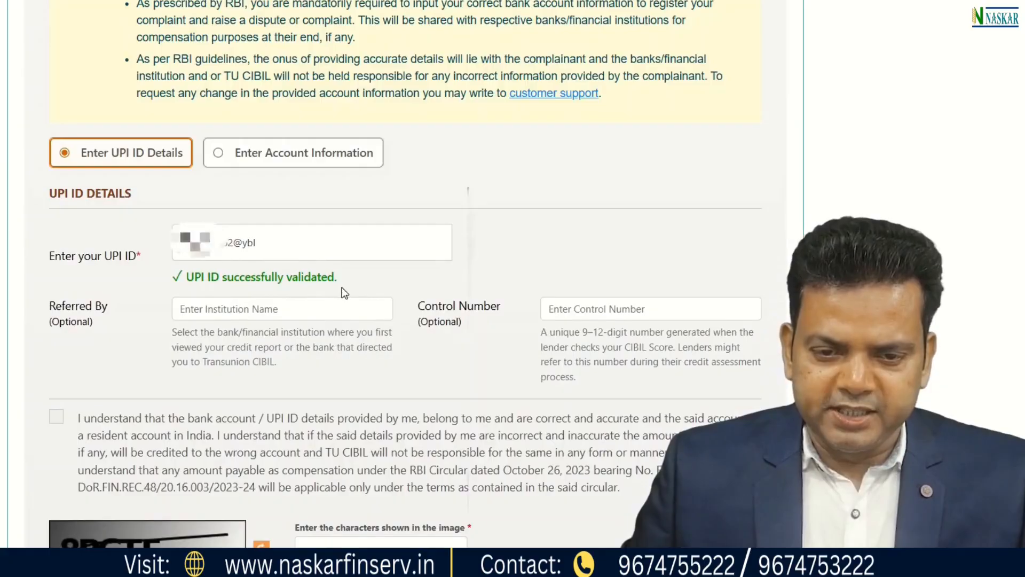
- Highlight the optional Control Number label and accept the declaration that the bank account / UPI ID details are correct
{"action": "scroll", "coordinate": [345, 293], "scroll_direction": "down", "scroll_amount": 3}
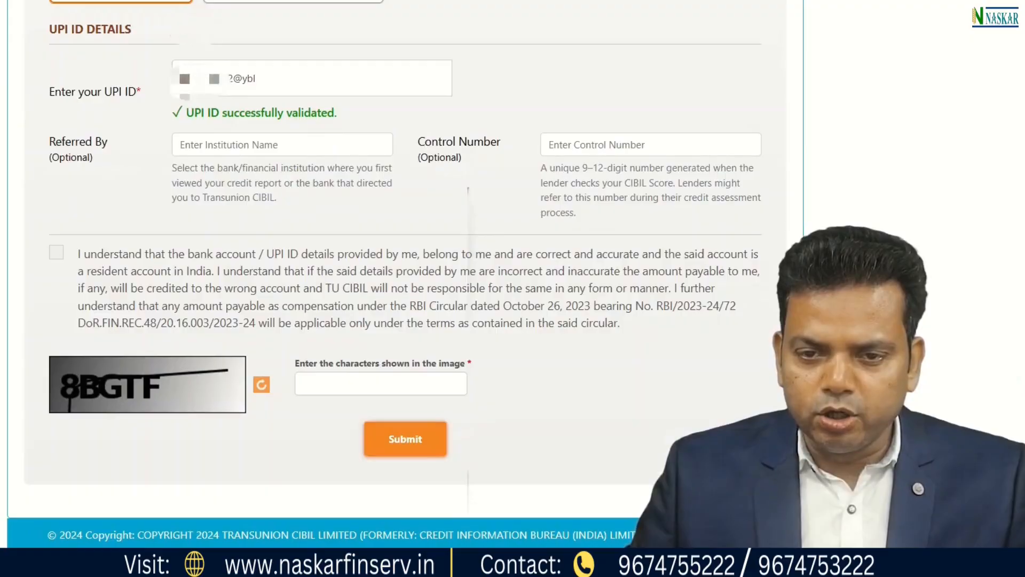
{"action": "left_click_drag", "start_coordinate": [425, 141], "coordinate": [471, 161]}
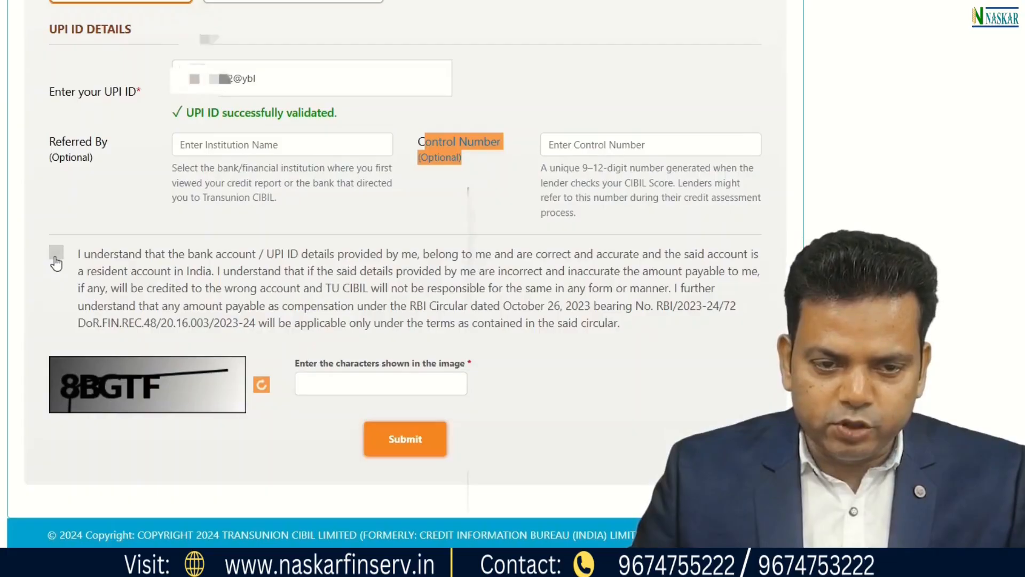
{"action": "scroll", "coordinate": [7, 366], "scroll_direction": "down", "scroll_amount": 1}
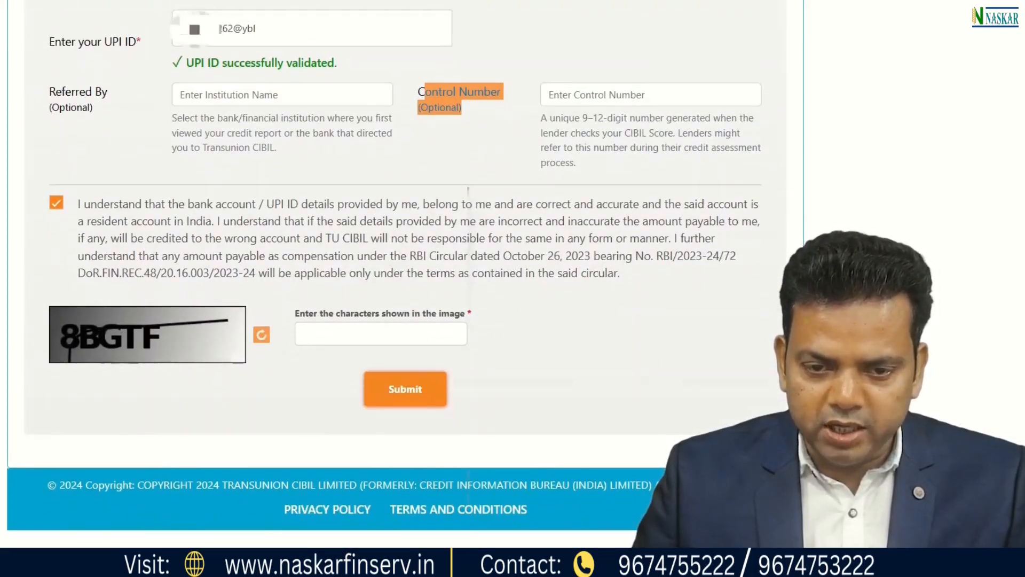
- Enter the captcha characters shown in the image, submit the contact form and dismiss the browser's save-password prompt
{"action": "left_click", "coordinate": [311, 338]}
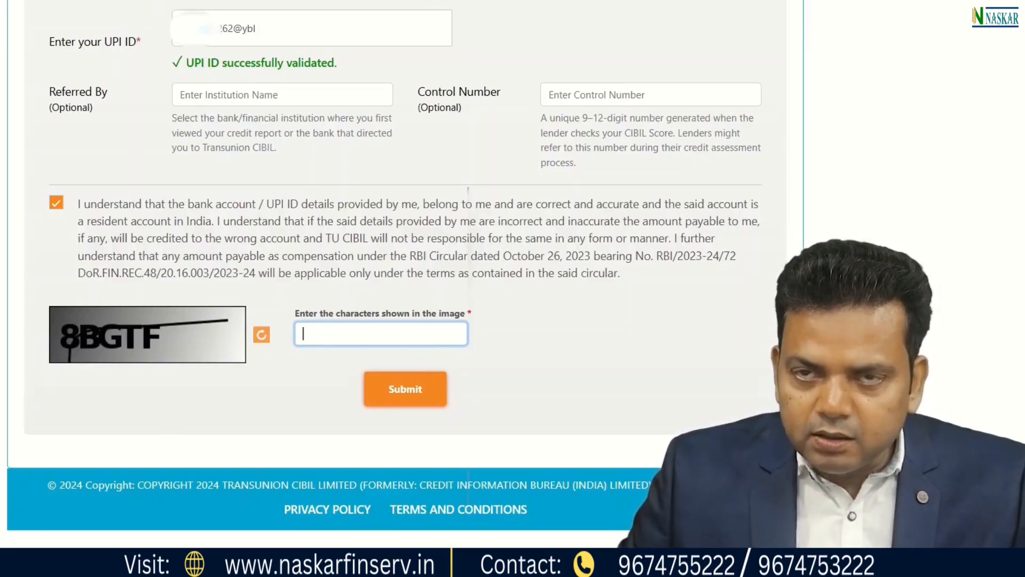
{"action": "type", "text": "8BGTF"}
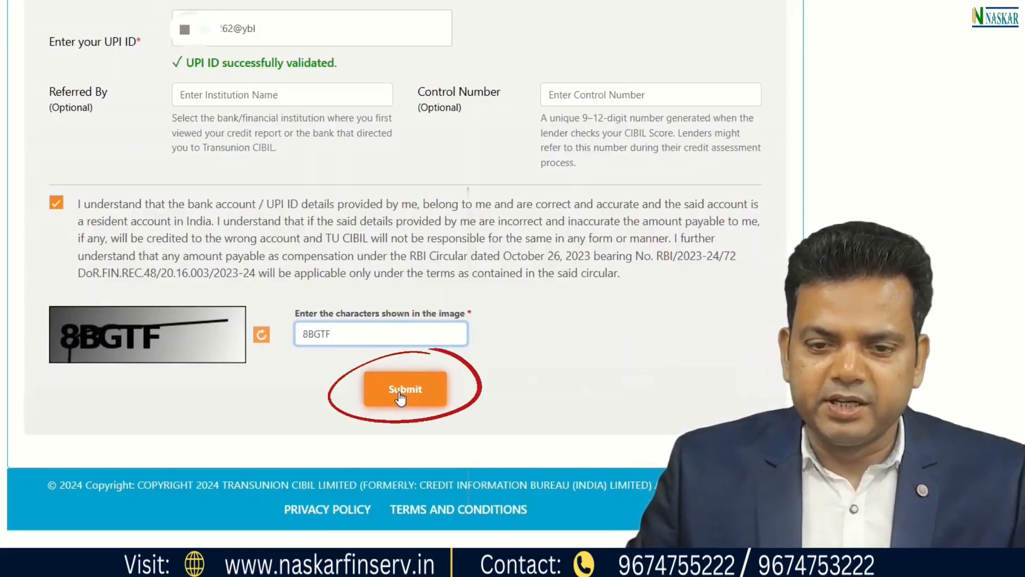
{"action": "left_click", "coordinate": [403, 390]}
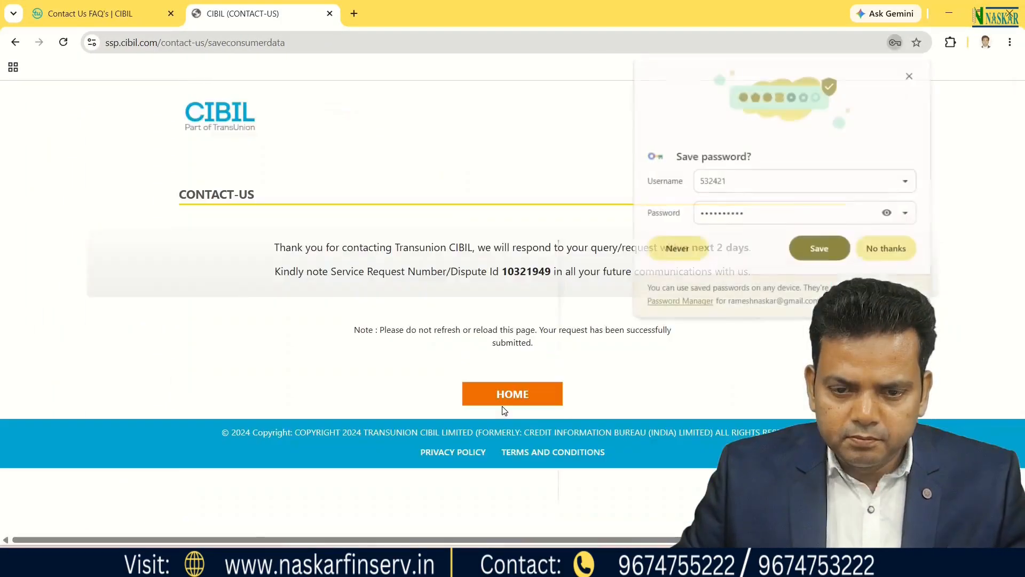
{"action": "left_click", "coordinate": [965, 264]}
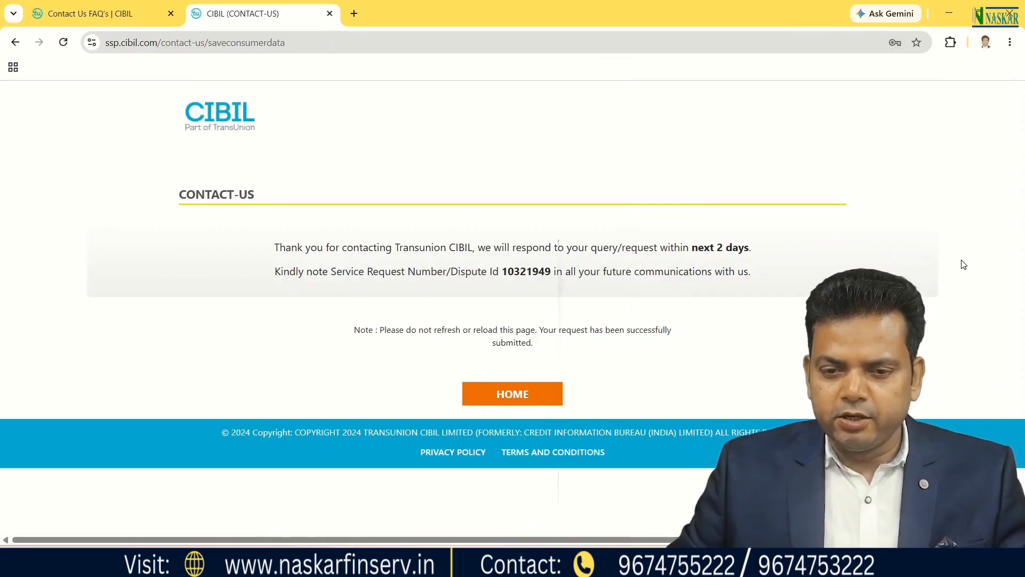